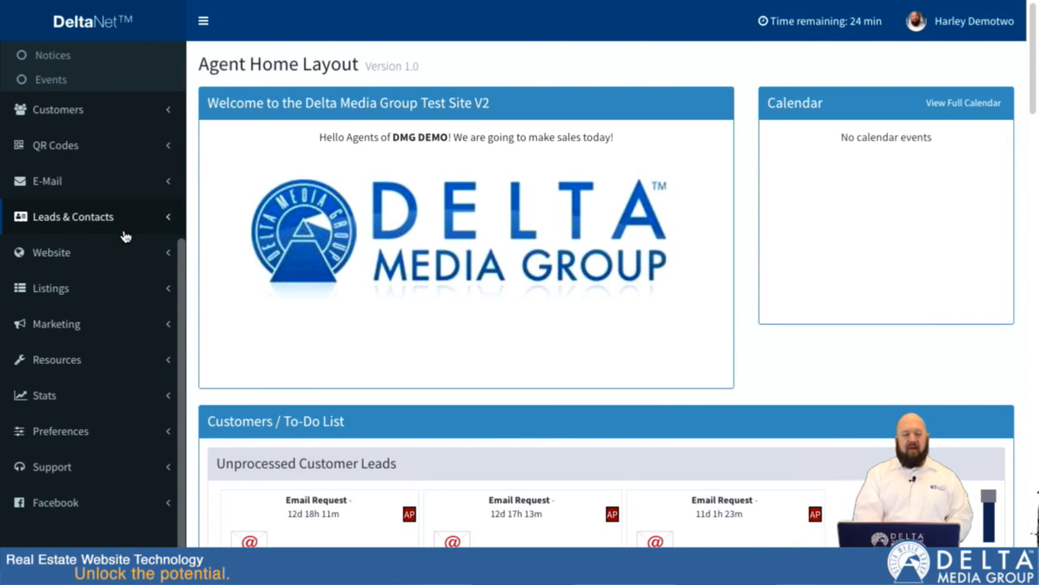
# - Open the website overviews, filter the sections by "para" and review the home page paragraph about the agent
pyautogui.click(52, 254)
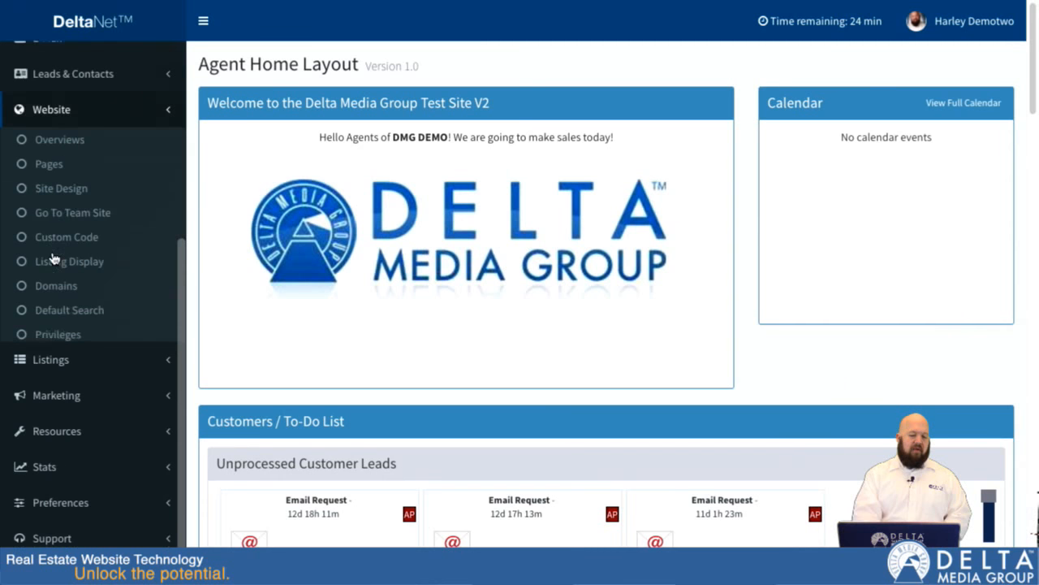
pyautogui.click(65, 89)
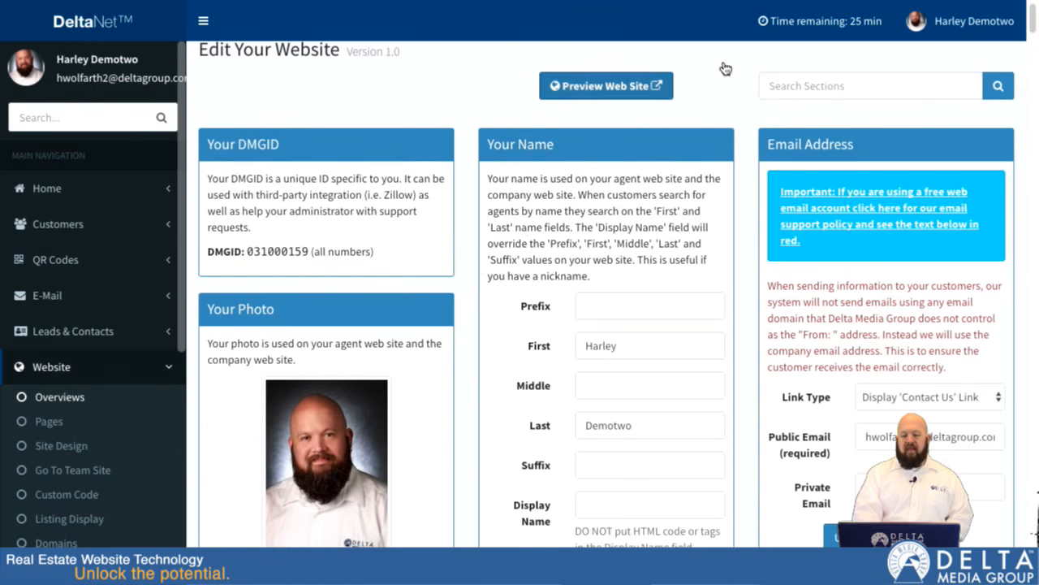
pyautogui.scroll(-6, 697, 238)
pyautogui.scroll(6, 694, 238)
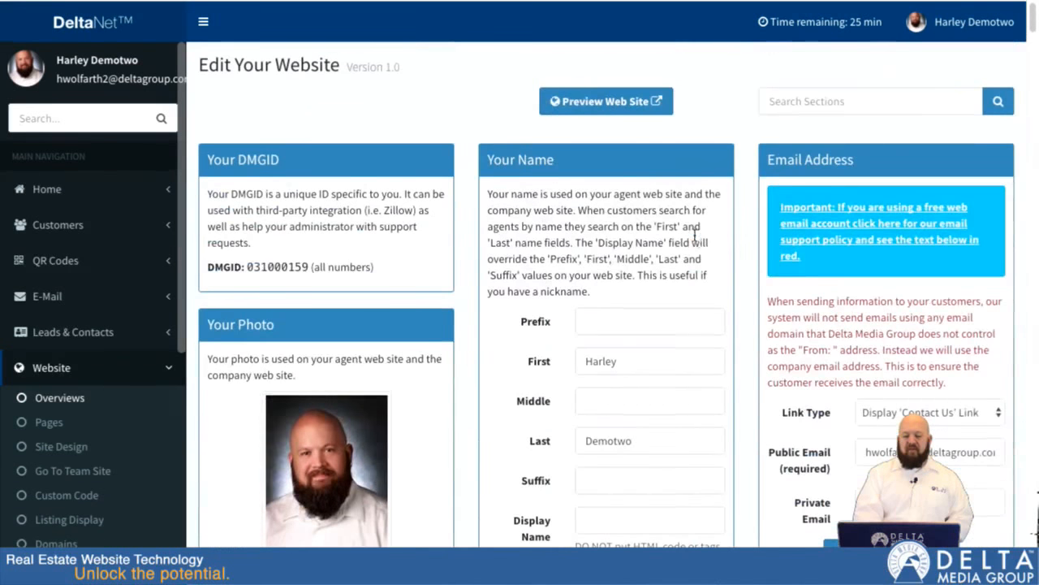
pyautogui.click(813, 98)
pyautogui.write('para')
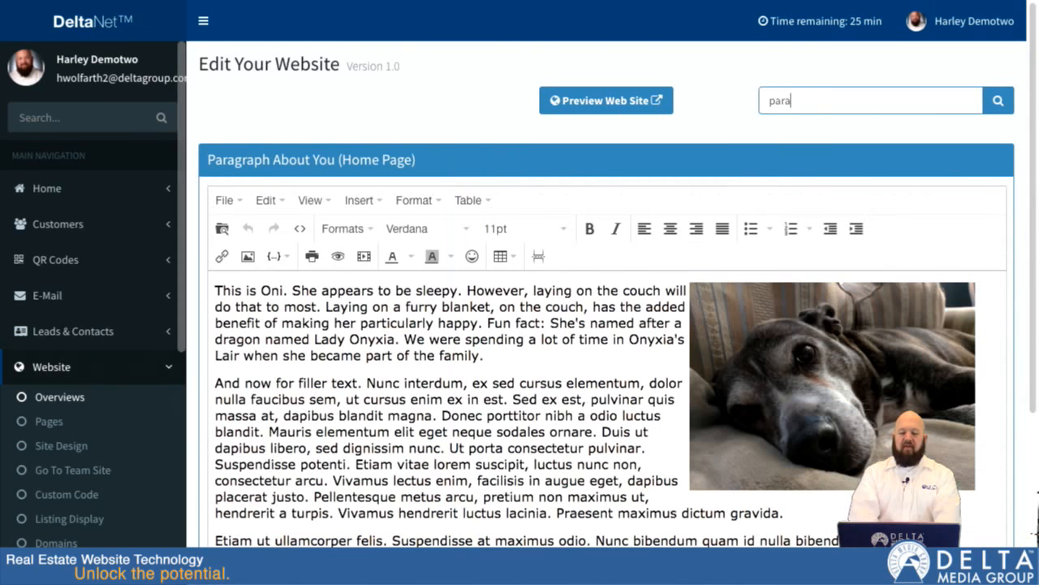
pyautogui.scroll(-5, 618, 386)
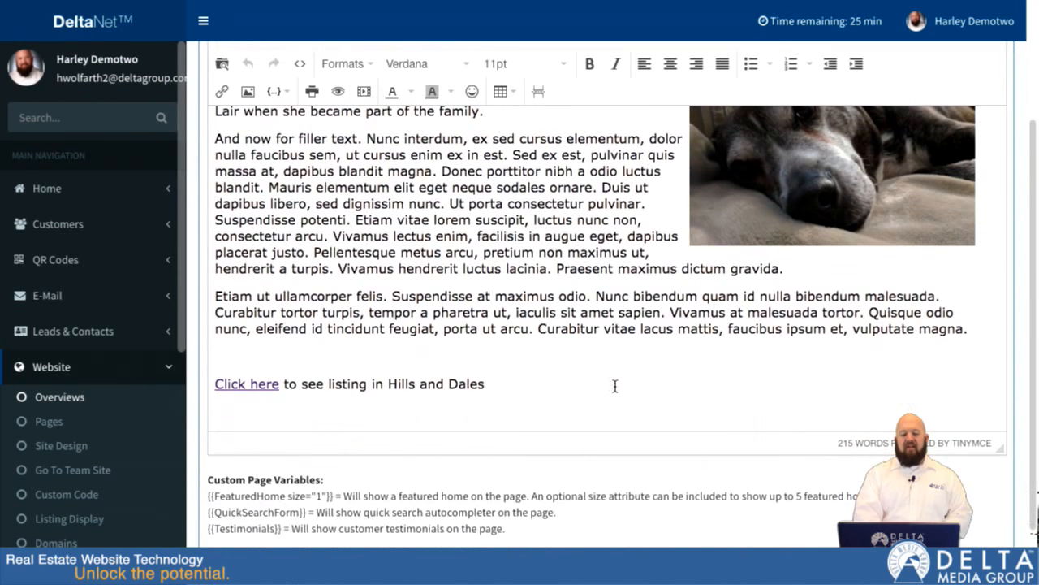
pyautogui.scroll(1, 615, 386)
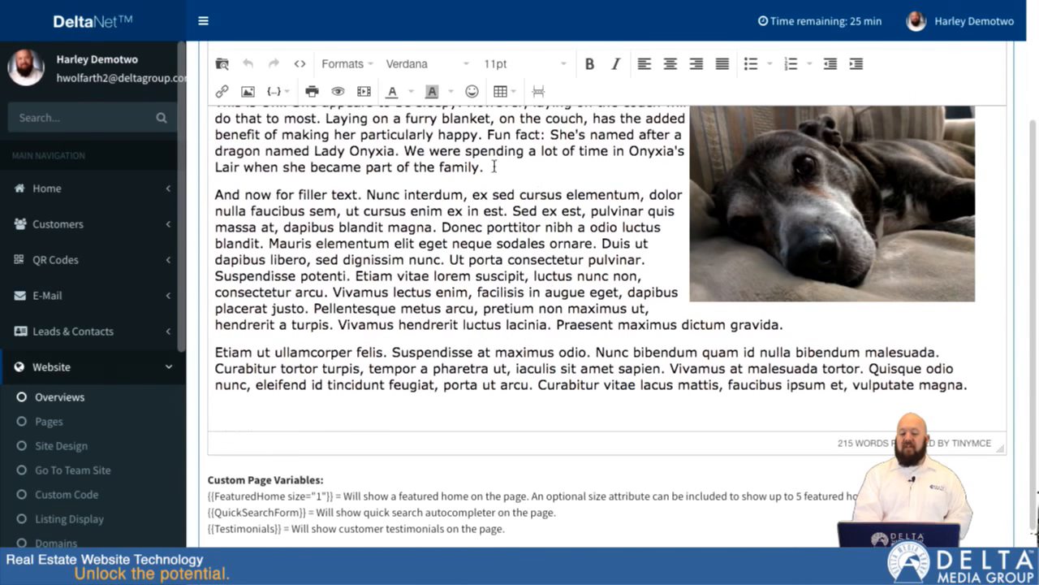
pyautogui.scroll(-3, 552, 229)
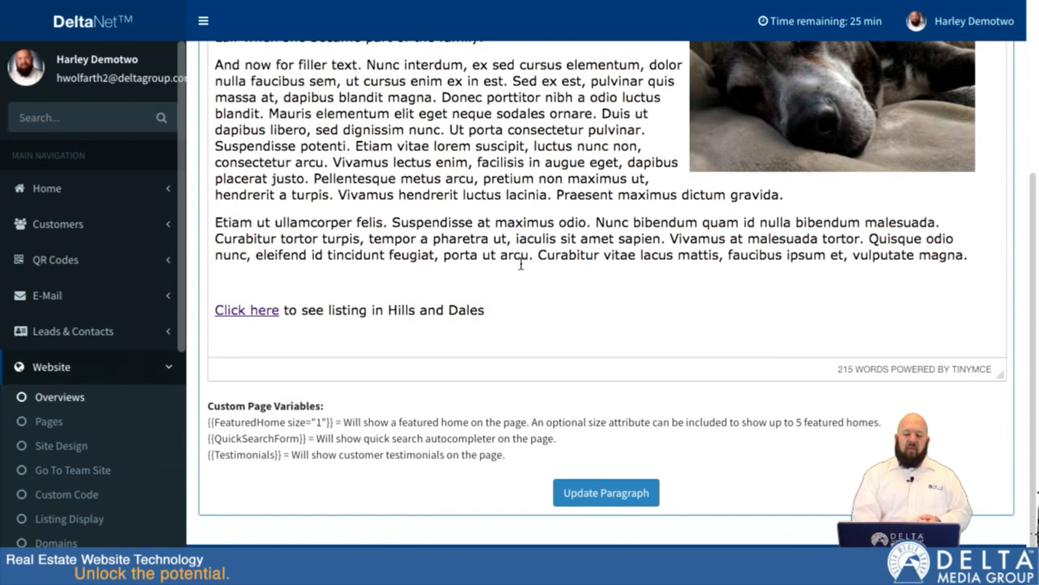
pyautogui.scroll(5, 521, 264)
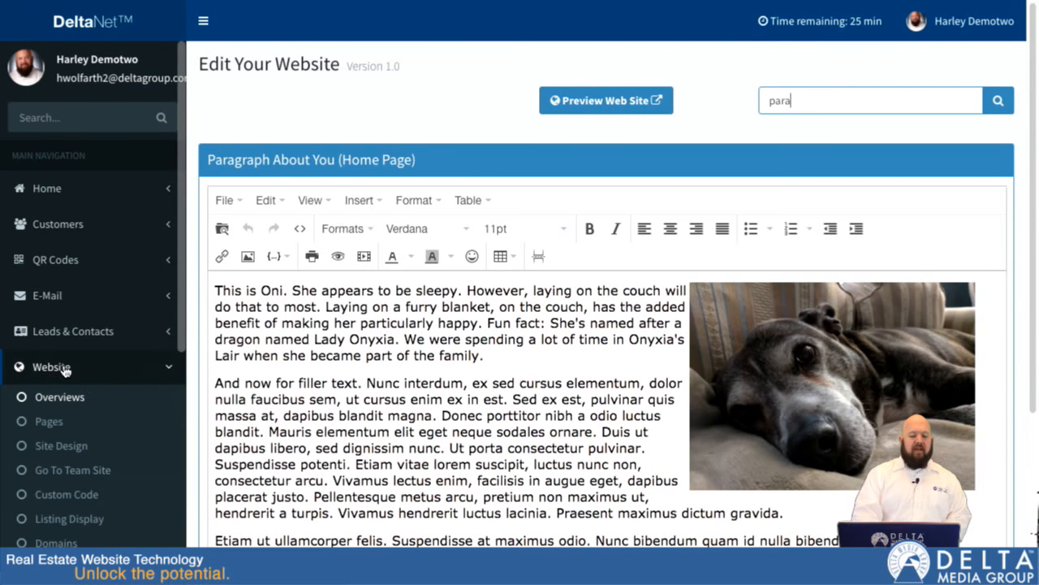
# - Create a new custom website page and add a contact form of type General to its content section
pyautogui.click(50, 429)
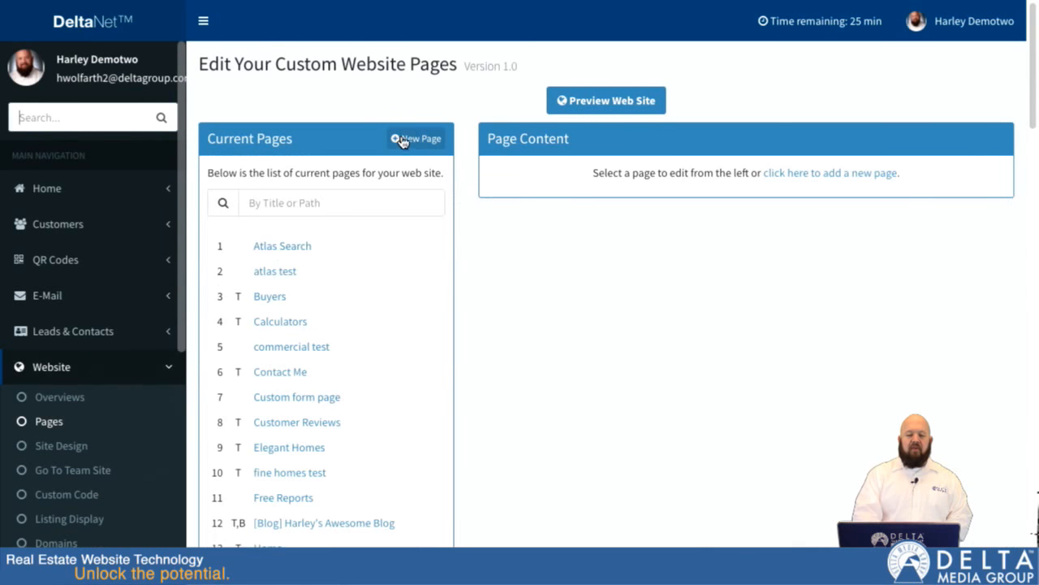
pyautogui.click(410, 139)
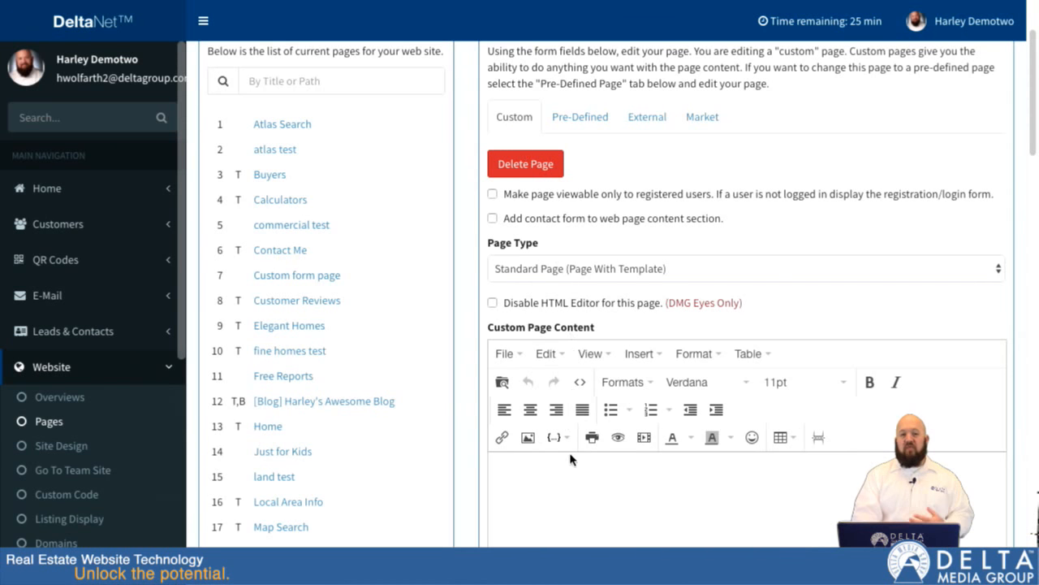
pyautogui.click(492, 219)
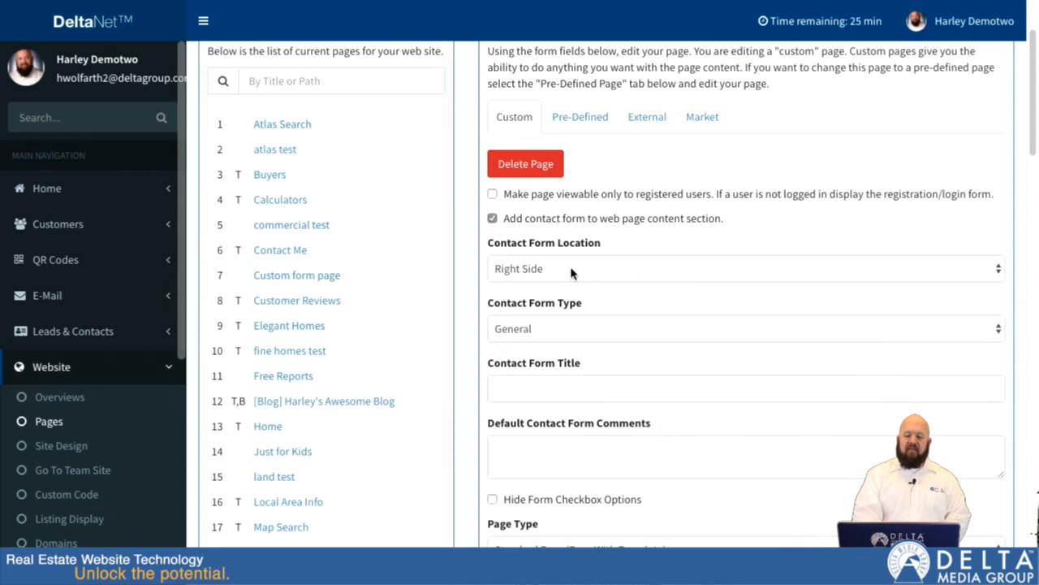
pyautogui.click(542, 332)
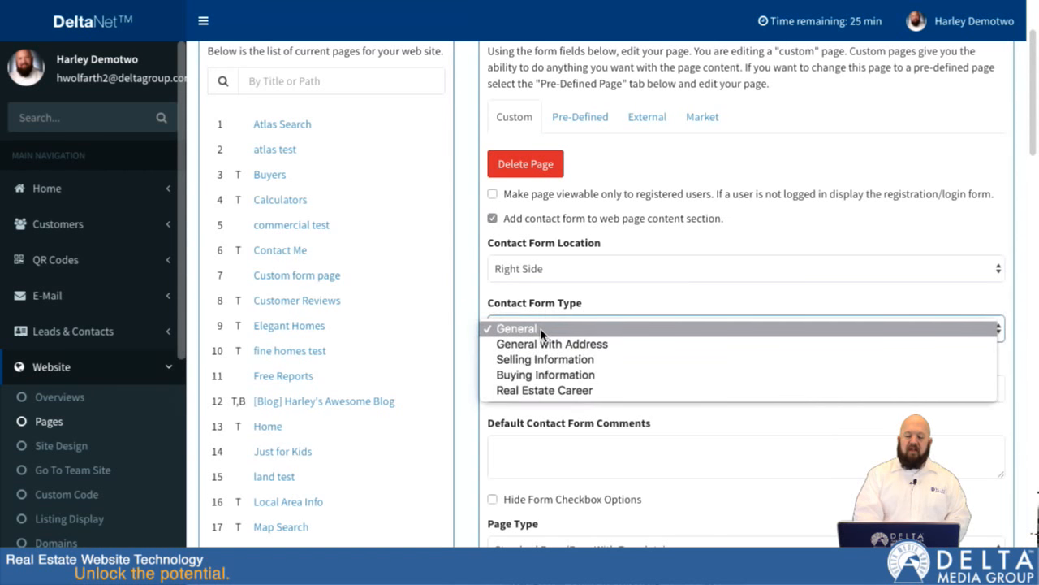
pyautogui.click(540, 329)
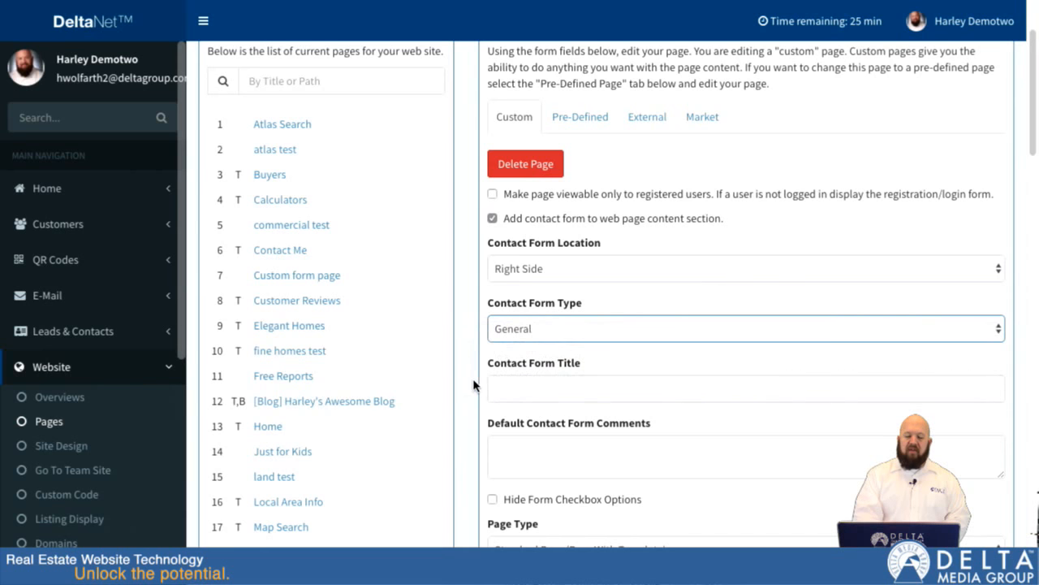
# - Set the contact form's title to "Custom Title"
pyautogui.scroll(-1, 477, 387)
pyautogui.click(524, 292)
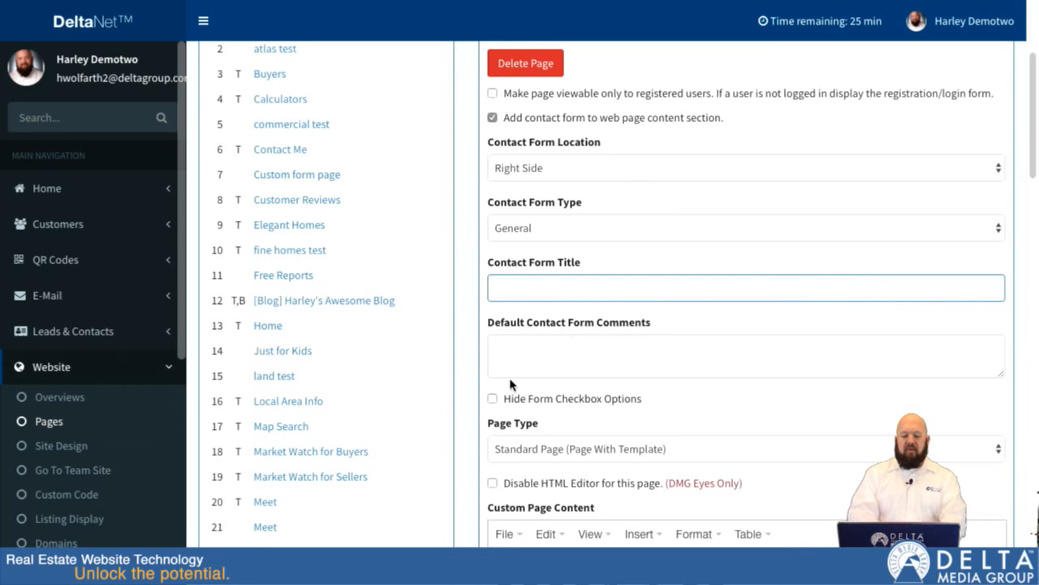
pyautogui.write('Custom Title')
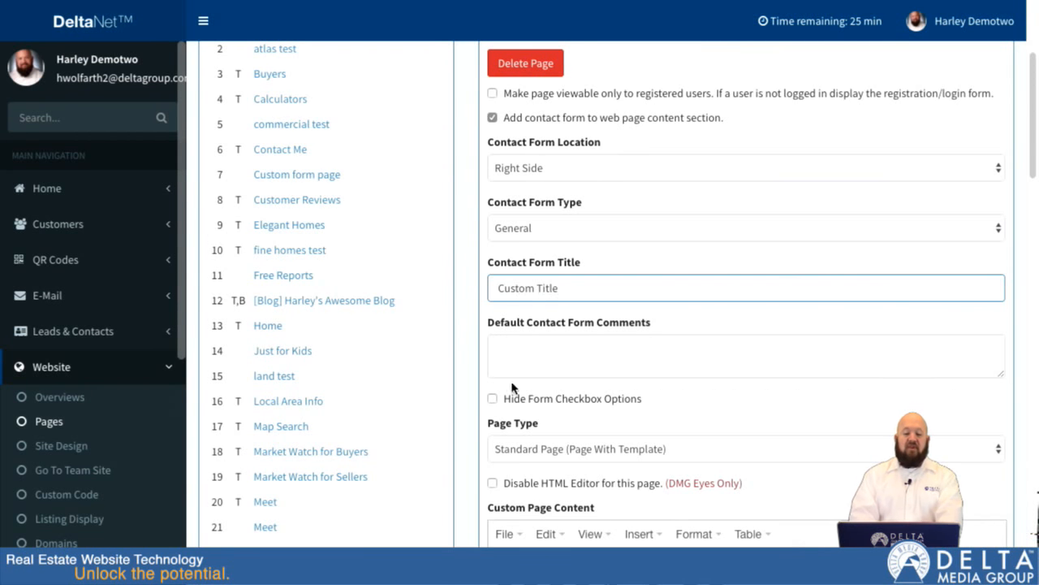
# - Set the default contact form comment to "Please enter your comment here." and hide the form's checkbox options
pyautogui.click(556, 355)
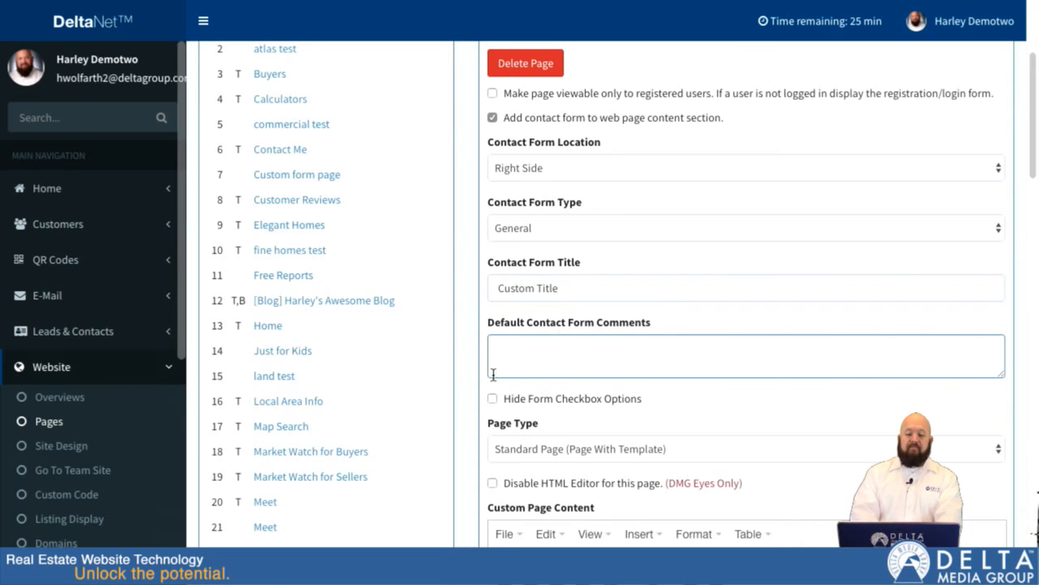
pyautogui.write('Ples')
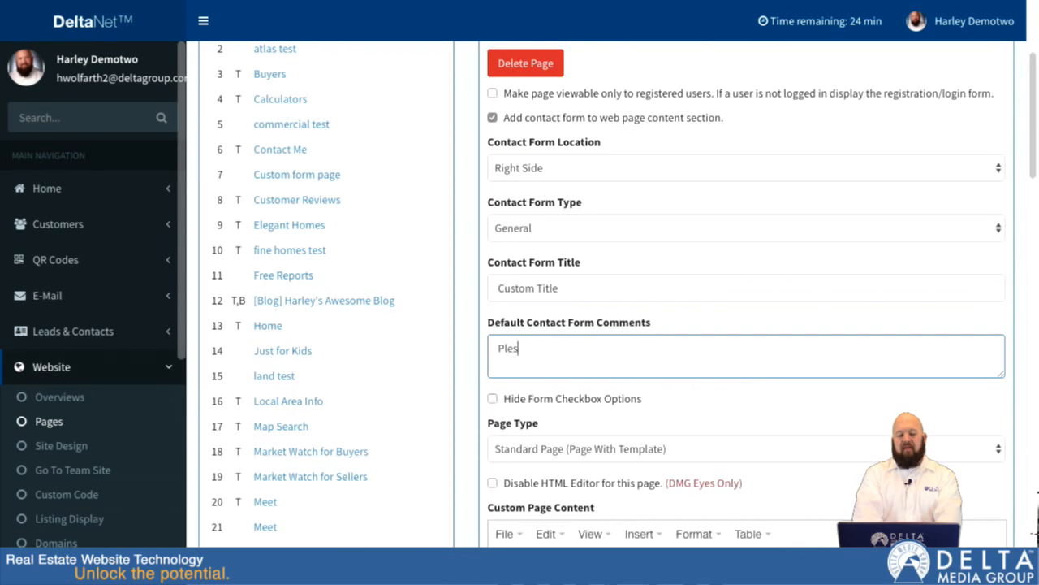
pyautogui.press('BackSpace')
pyautogui.write('ase en')
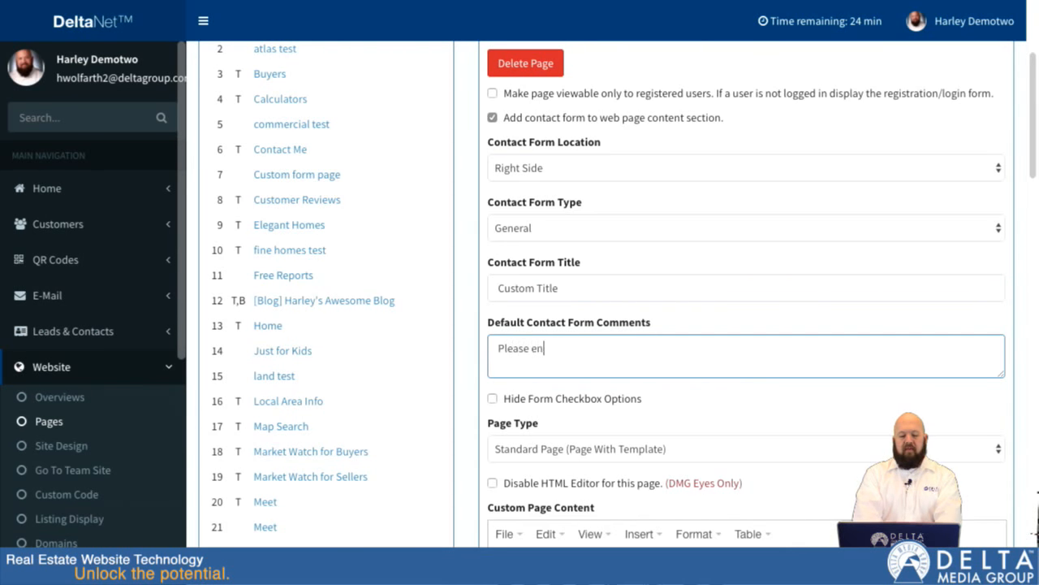
pyautogui.write('ter your co')
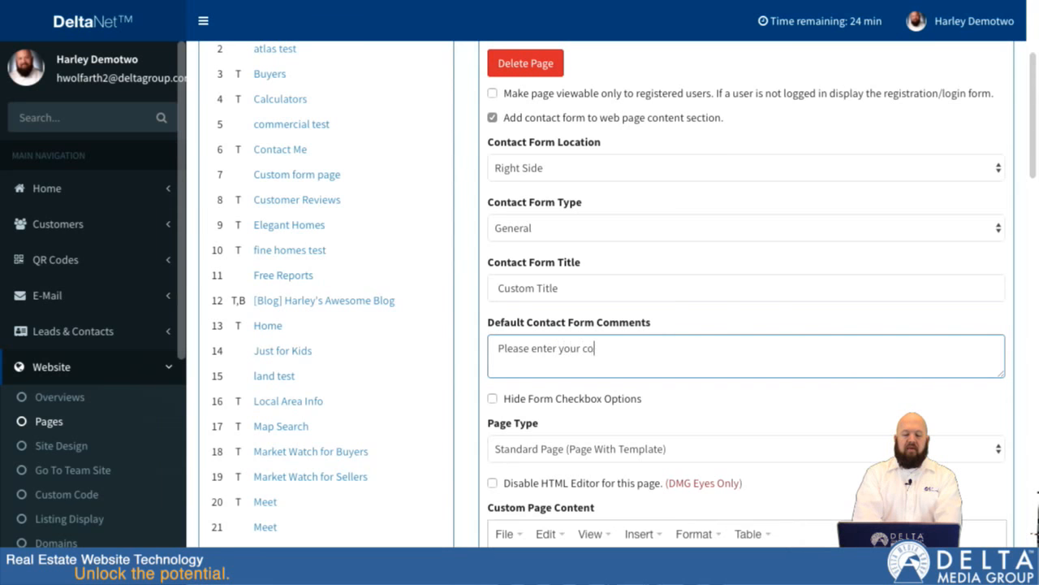
pyautogui.write('mment here')
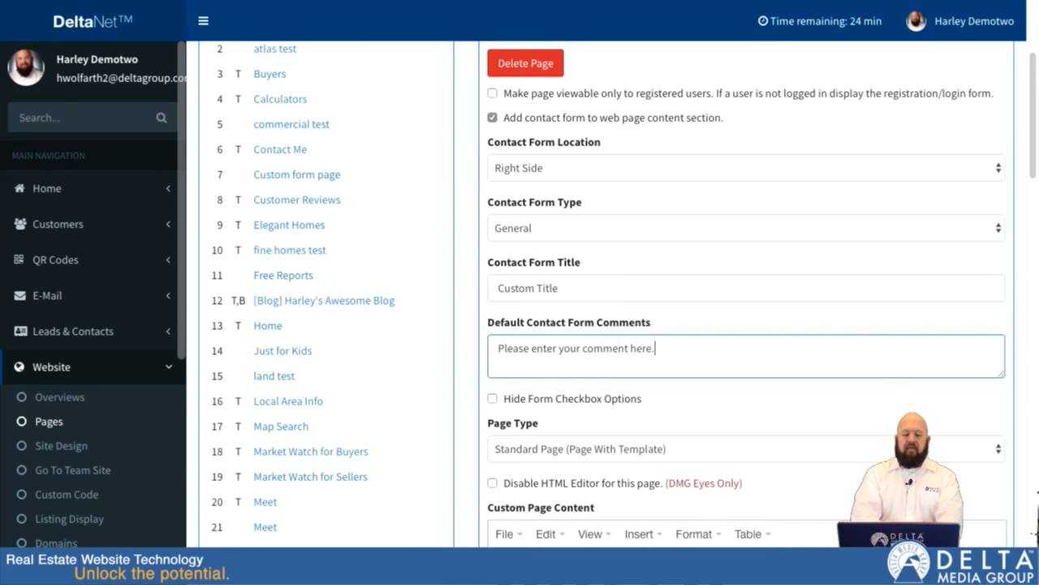
pyautogui.write('.')
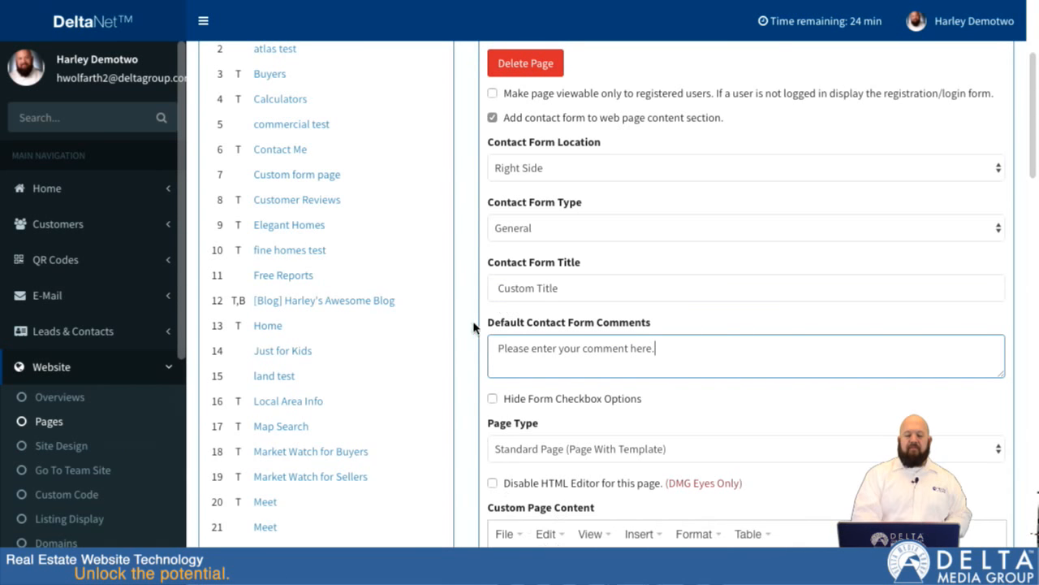
pyautogui.click(493, 399)
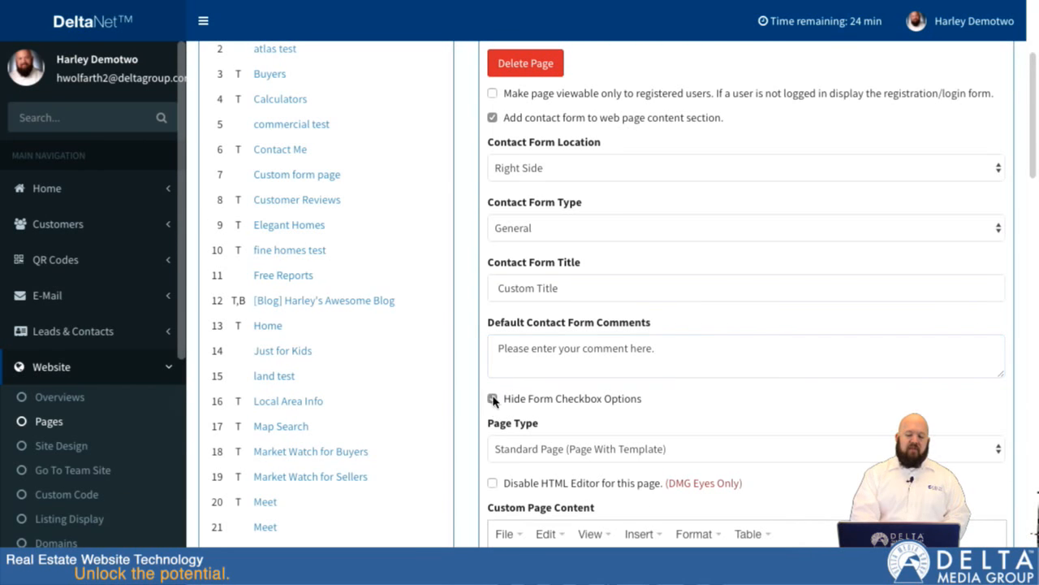
# - Enter "Welcome to Canton, Ohio!" as the first line of the custom page content
pyautogui.scroll(-1, 476, 405)
pyautogui.scroll(-2, 476, 405)
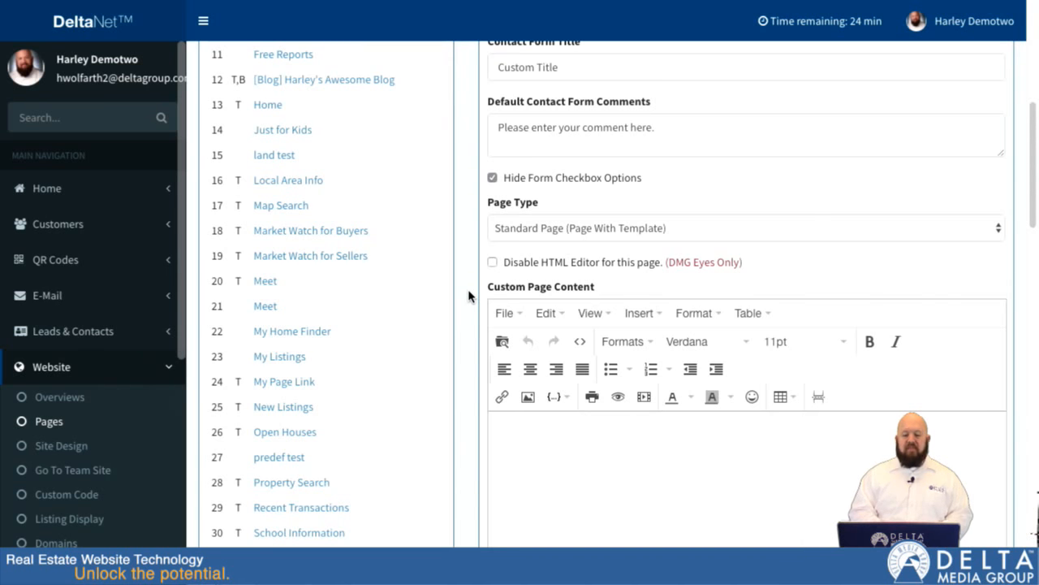
pyautogui.scroll(-2, 469, 296)
pyautogui.click(614, 276)
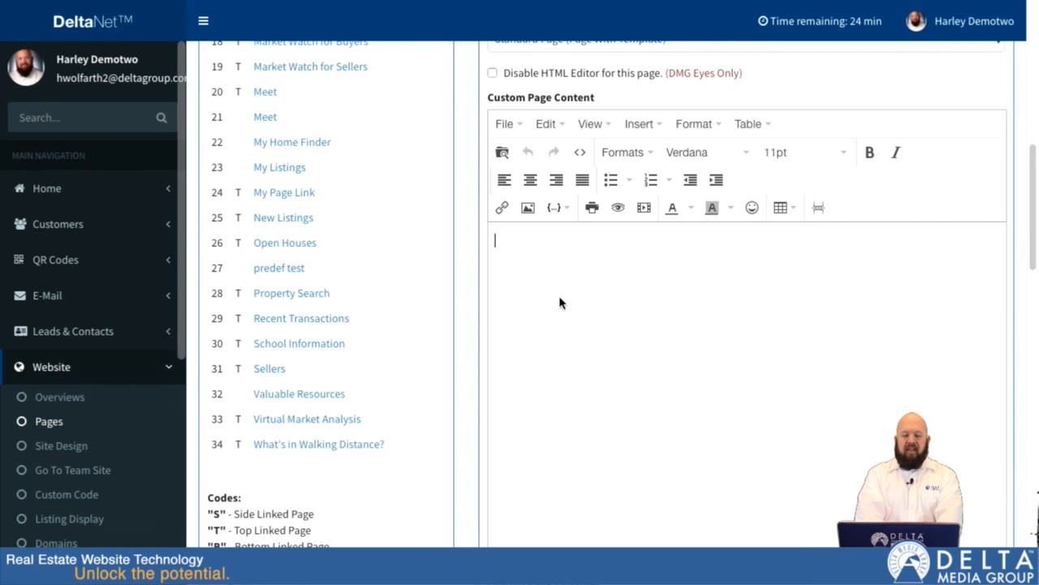
pyautogui.write('C')
pyautogui.press('BackSpace')
pyautogui.write('Welcom to')
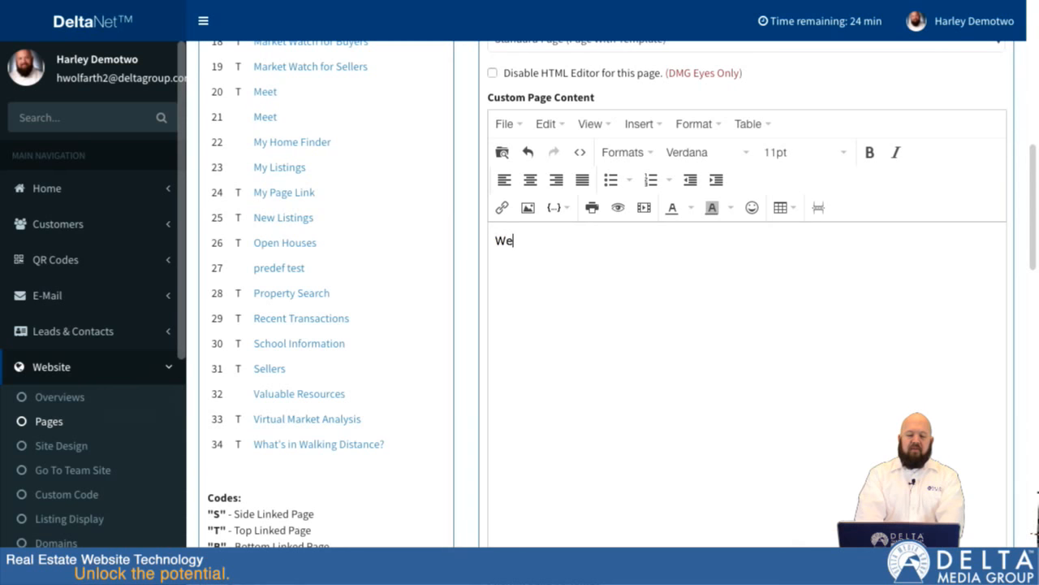
pyautogui.press('BackSpace')
pyautogui.press('BackSpace')
pyautogui.press('BackSpace')
pyautogui.press('BackSpace')
pyautogui.write('e to ')
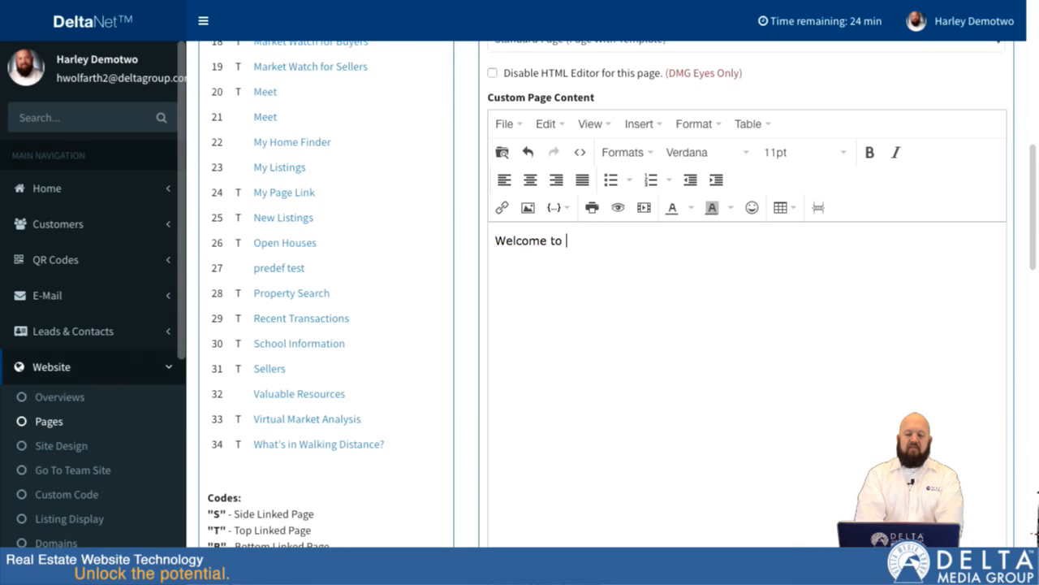
pyautogui.write('Canton, O')
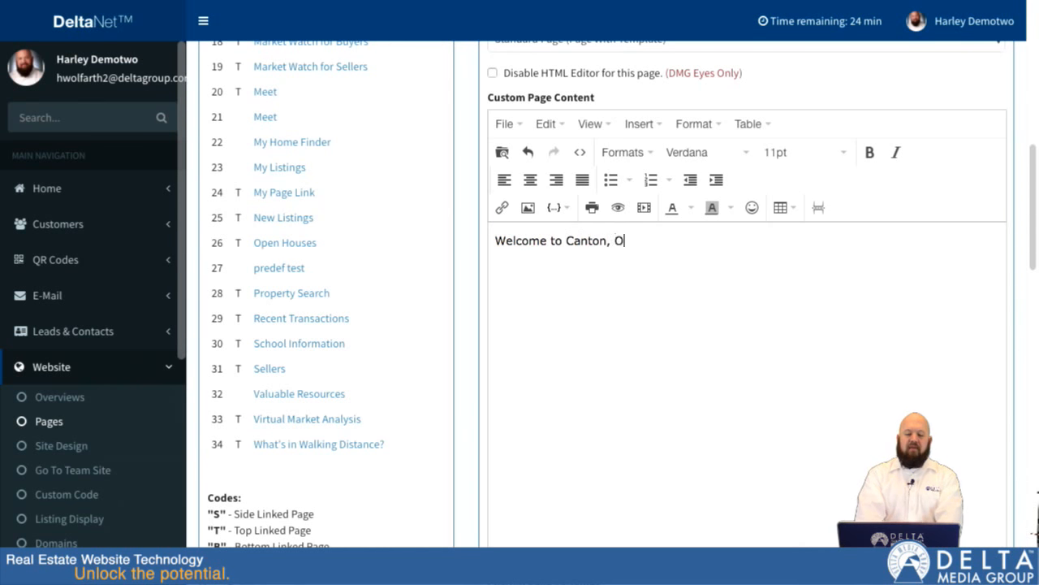
pyautogui.write('hio')
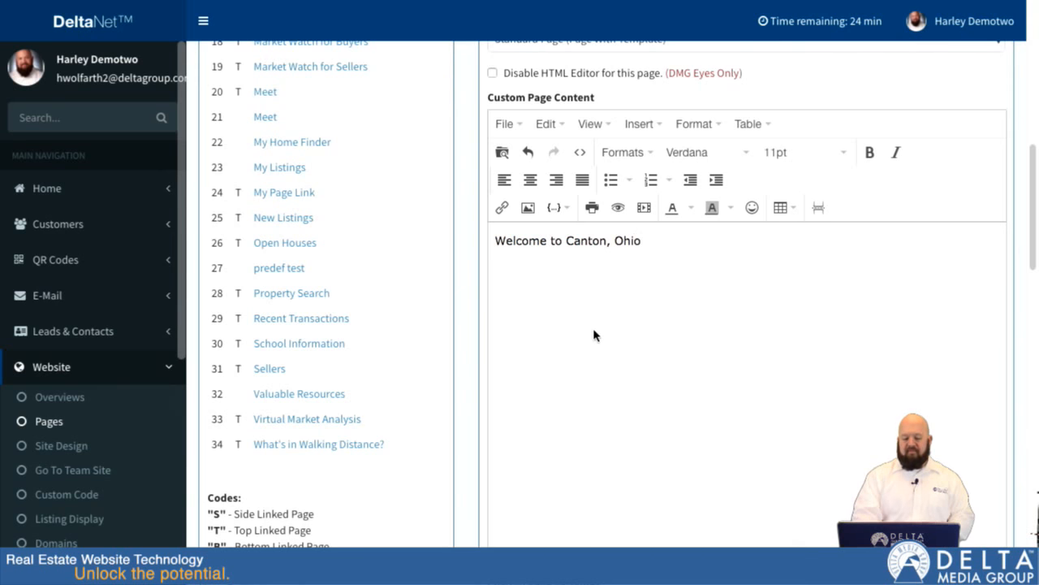
pyautogui.write('!')
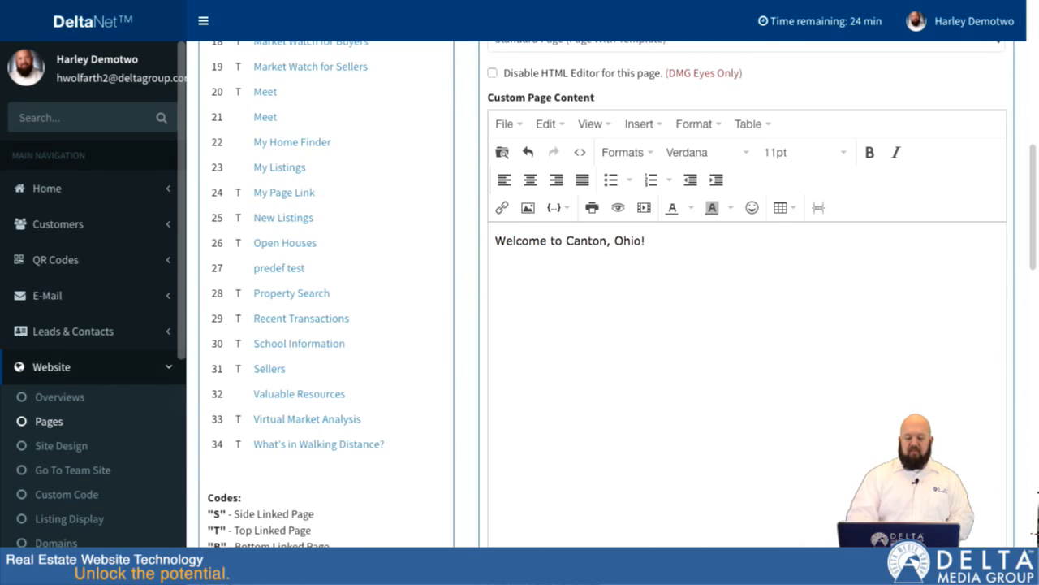
# - Format the welcome line as a centered Heading 1 and start a new line below it
pyautogui.hotkey('ctrl', 'a')
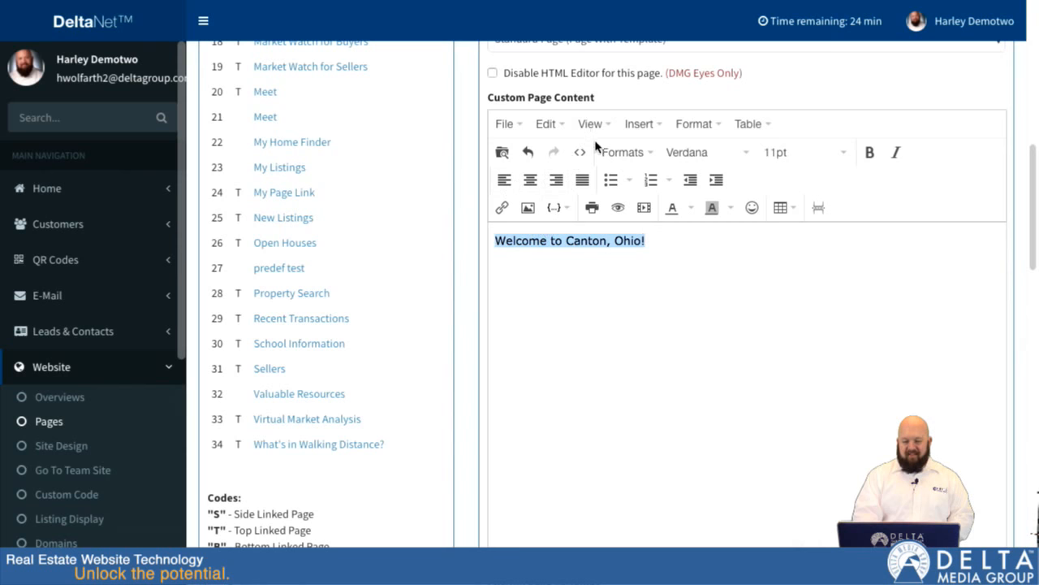
pyautogui.click(642, 154)
pyautogui.moveTo(656, 188)
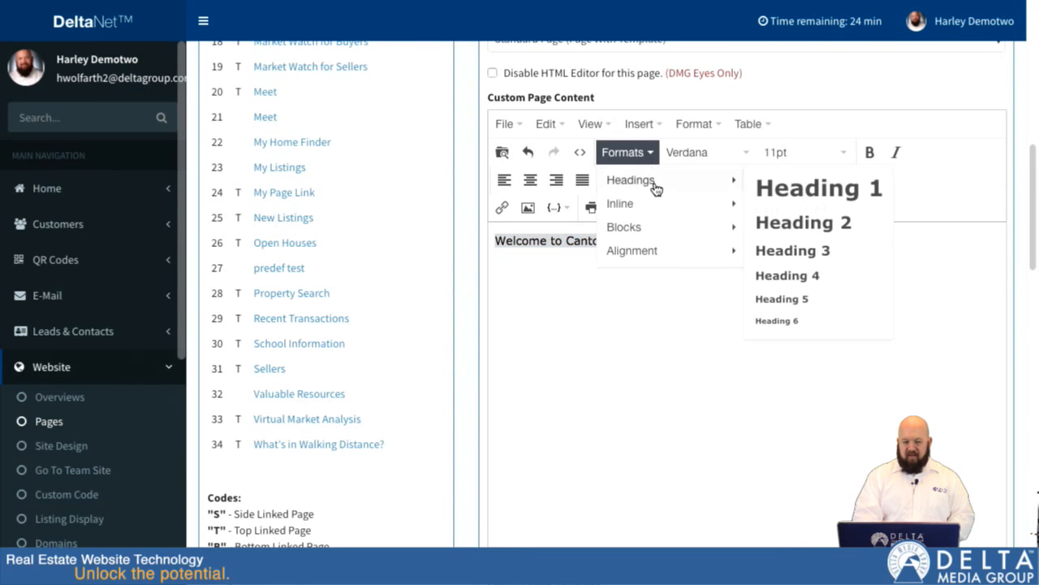
pyautogui.click(760, 182)
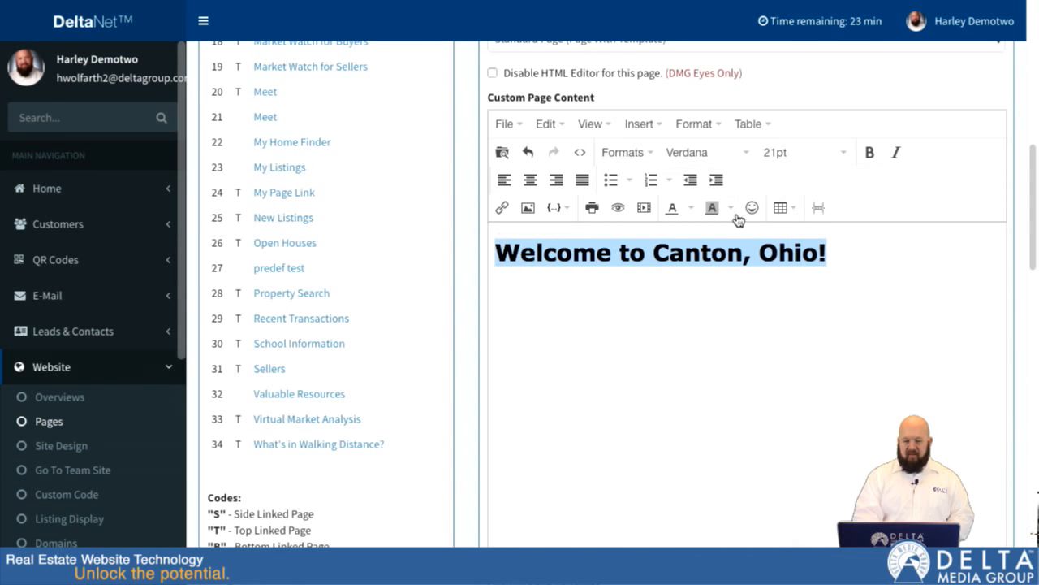
pyautogui.click(530, 180)
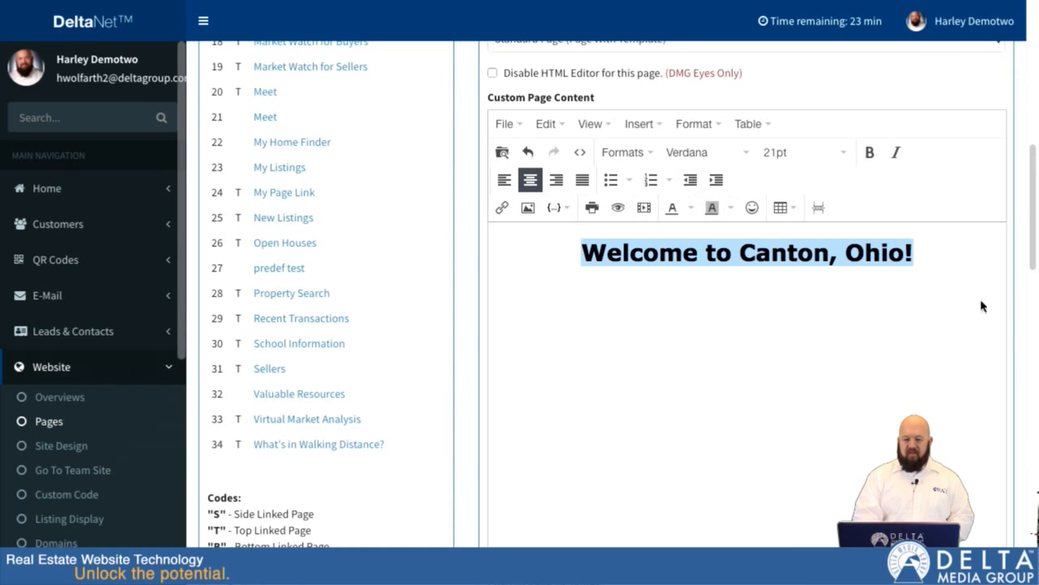
pyautogui.click(942, 250)
pyautogui.press('Return')
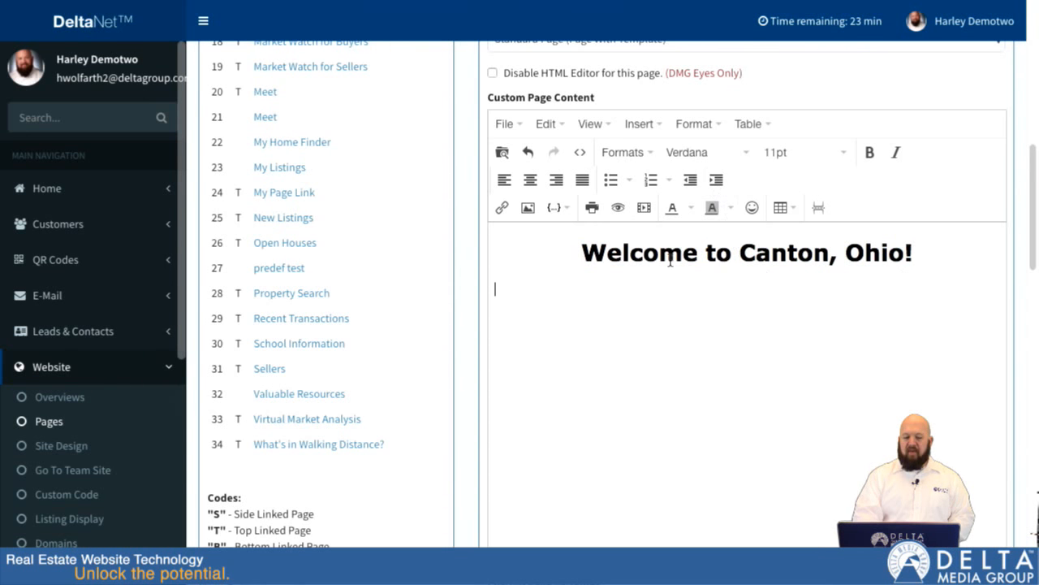
pyautogui.moveTo(370, 4)
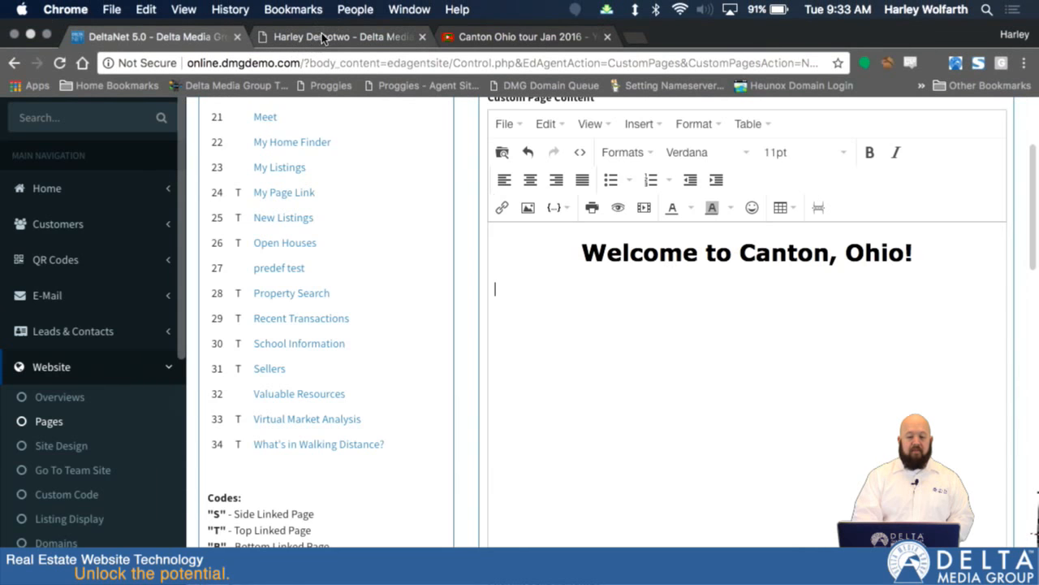
# - Copy the web address of the "Canton Ohio tour Jan 2016" YouTube video and return to the DeltaNet page editor
pyautogui.click(485, 38)
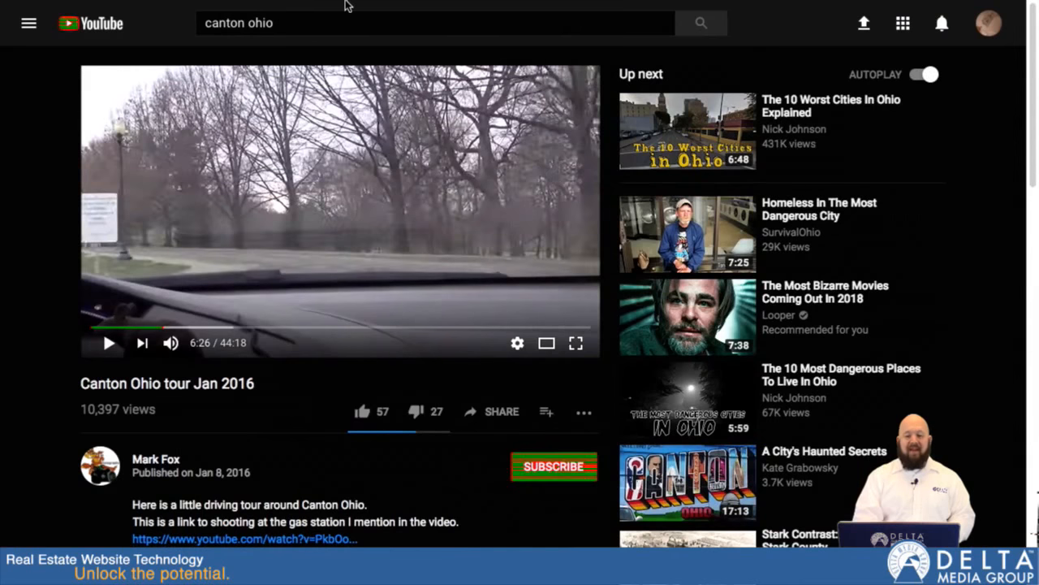
pyautogui.moveTo(344, 4)
pyautogui.click(329, 63)
pyautogui.hotkey('ctrl', 'c')
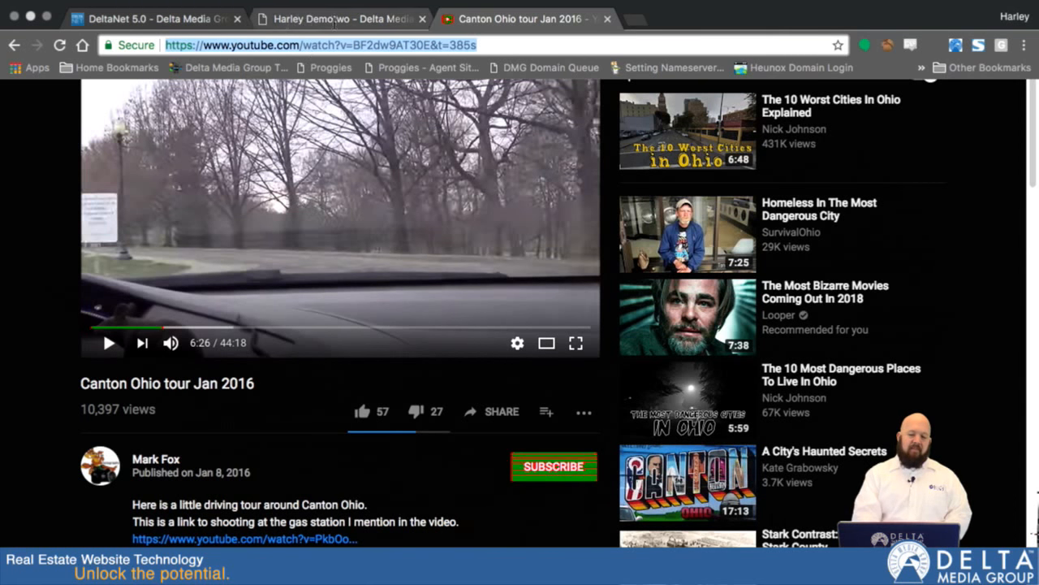
pyautogui.click(316, 18)
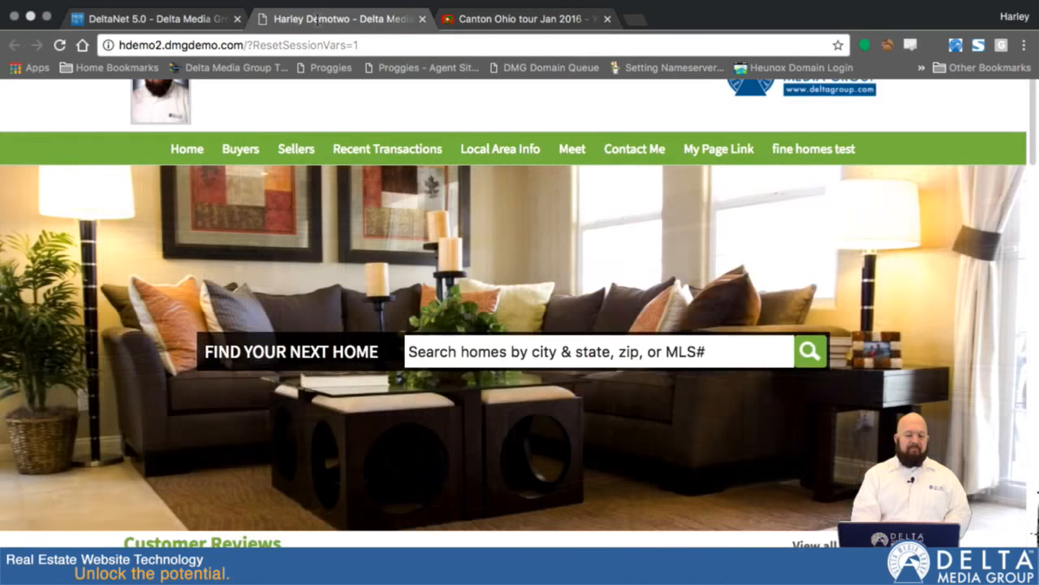
pyautogui.click(152, 13)
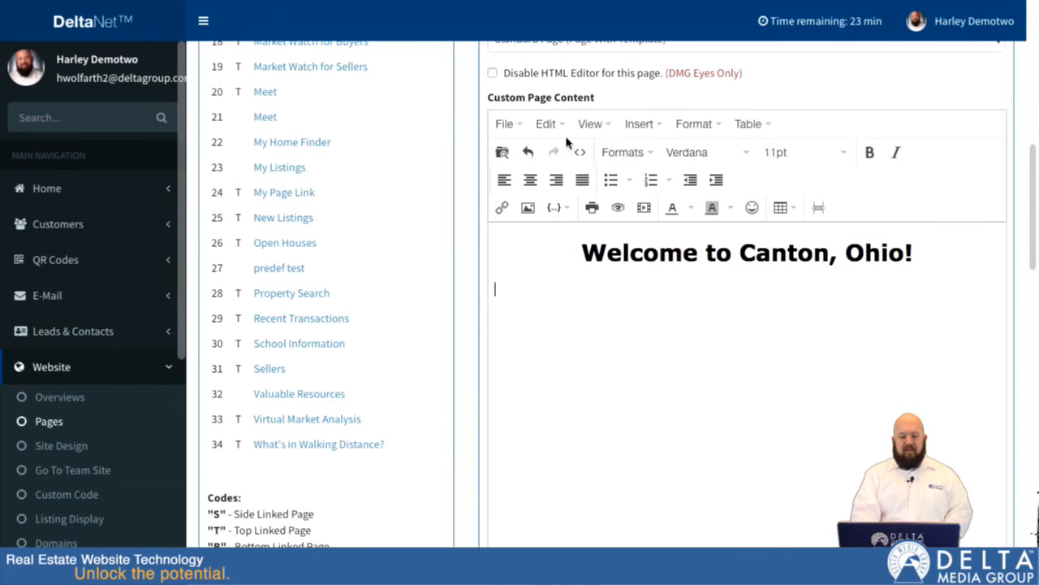
# - Embed the copied YouTube video as media below the welcome heading, using its web address as the source
pyautogui.click(642, 130)
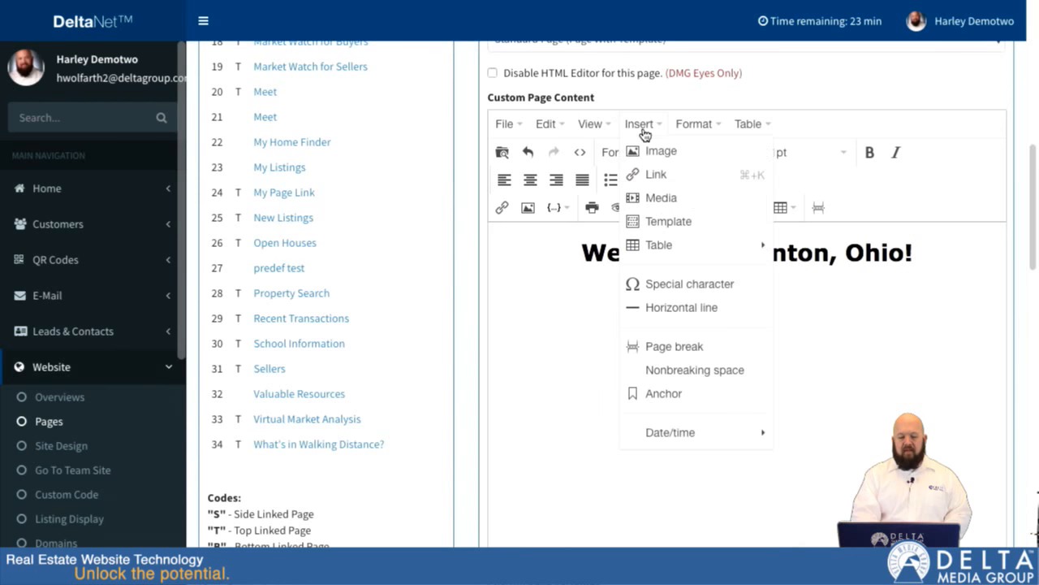
pyautogui.click(669, 201)
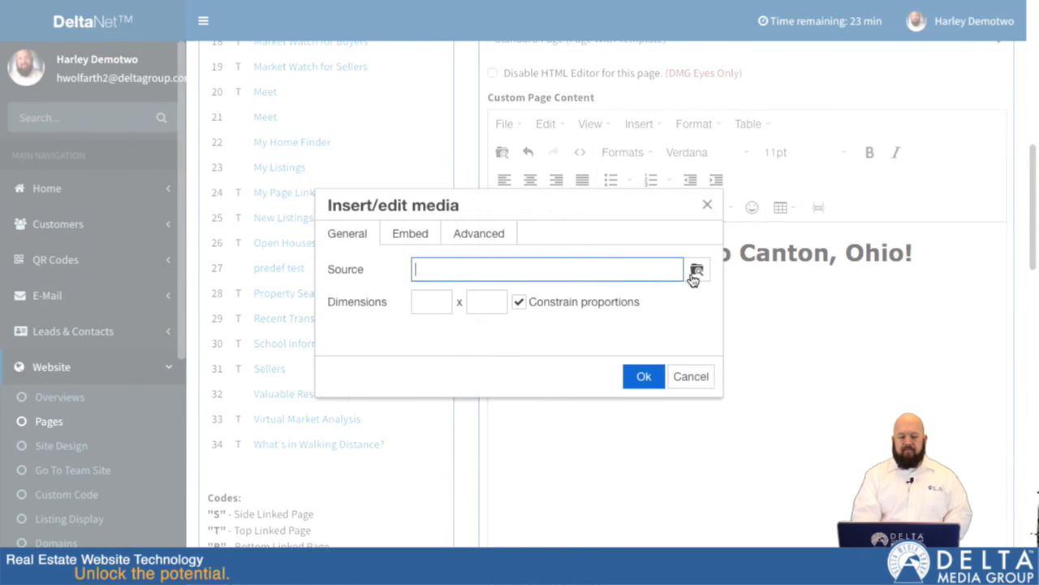
pyautogui.hotkey('ctrl', 'v')
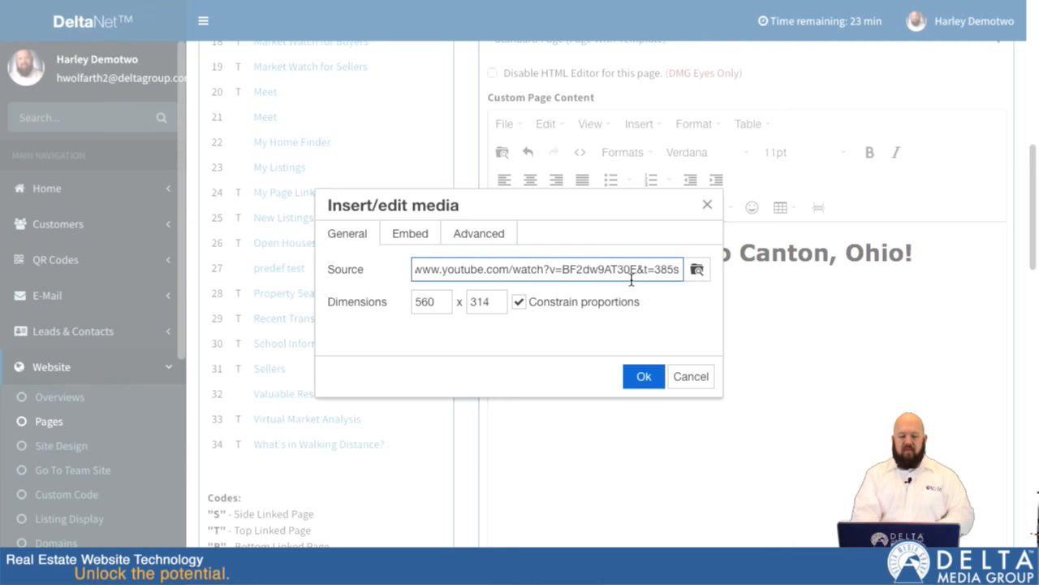
pyautogui.click(643, 379)
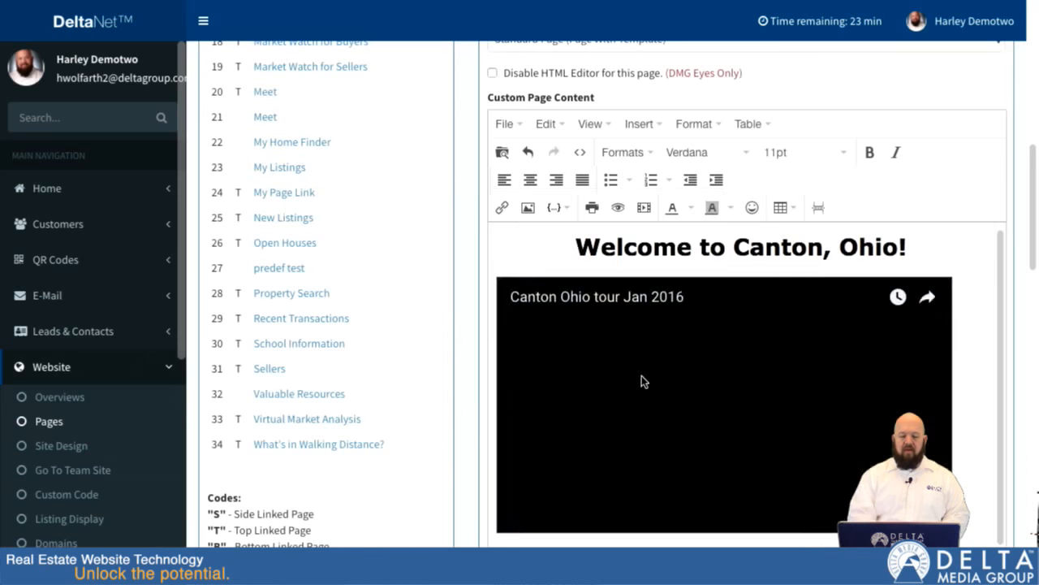
# - Add a new line below the embedded video reading "This page is all about Canton, OH."
pyautogui.click(749, 370)
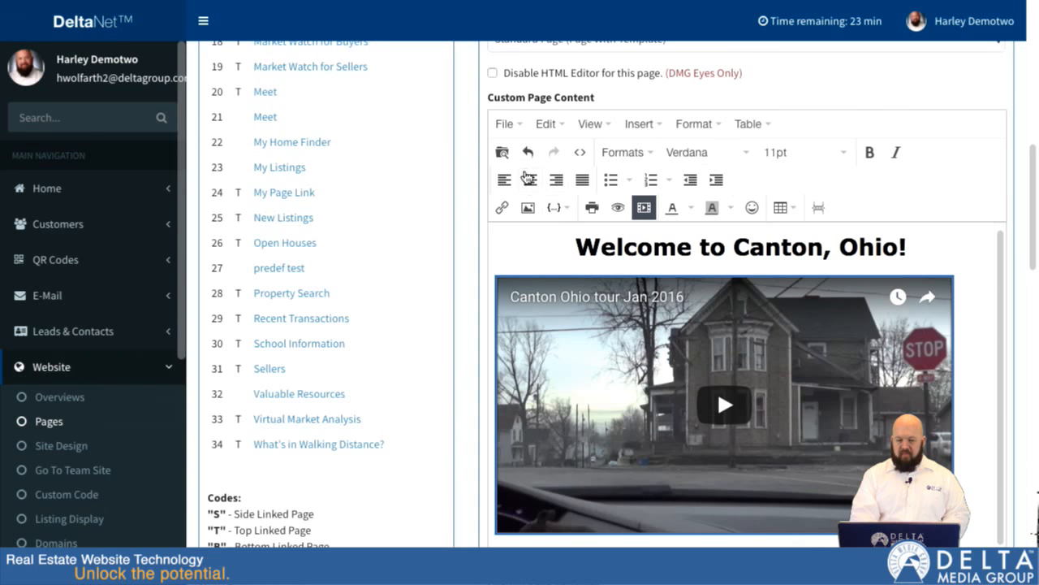
pyautogui.click(998, 412)
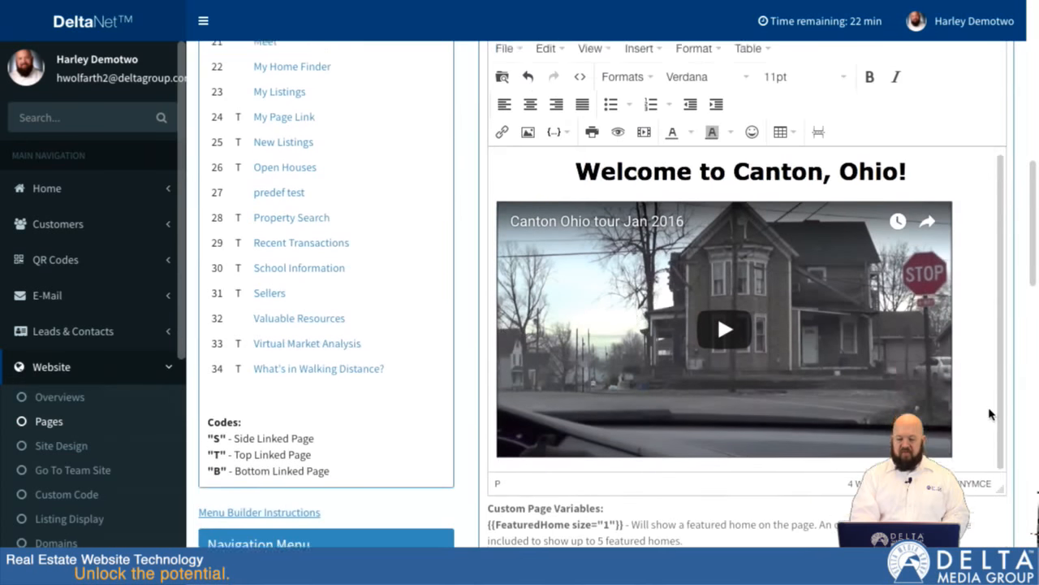
pyautogui.scroll(-1, 999, 410)
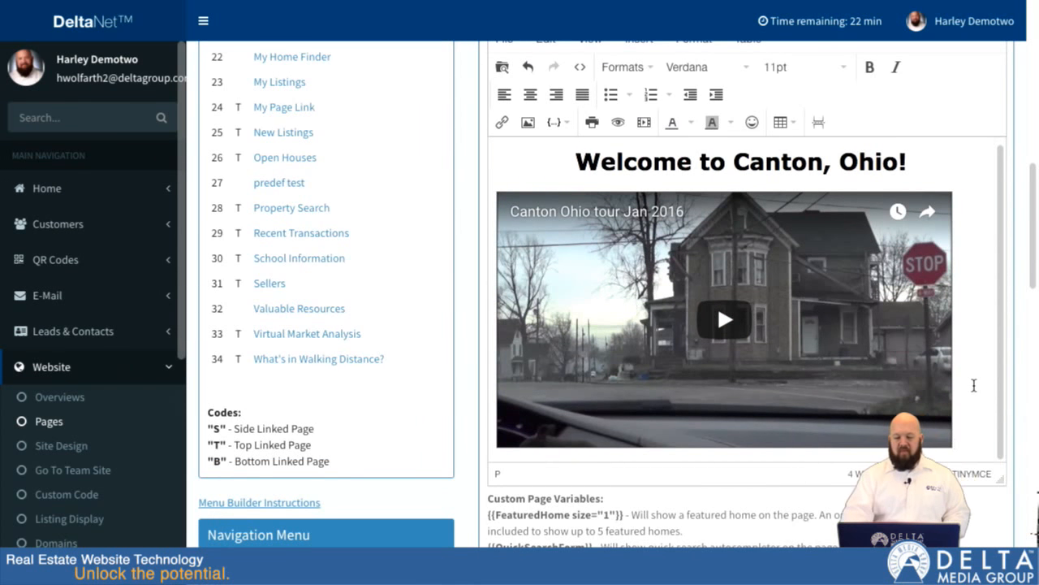
pyautogui.press('Return')
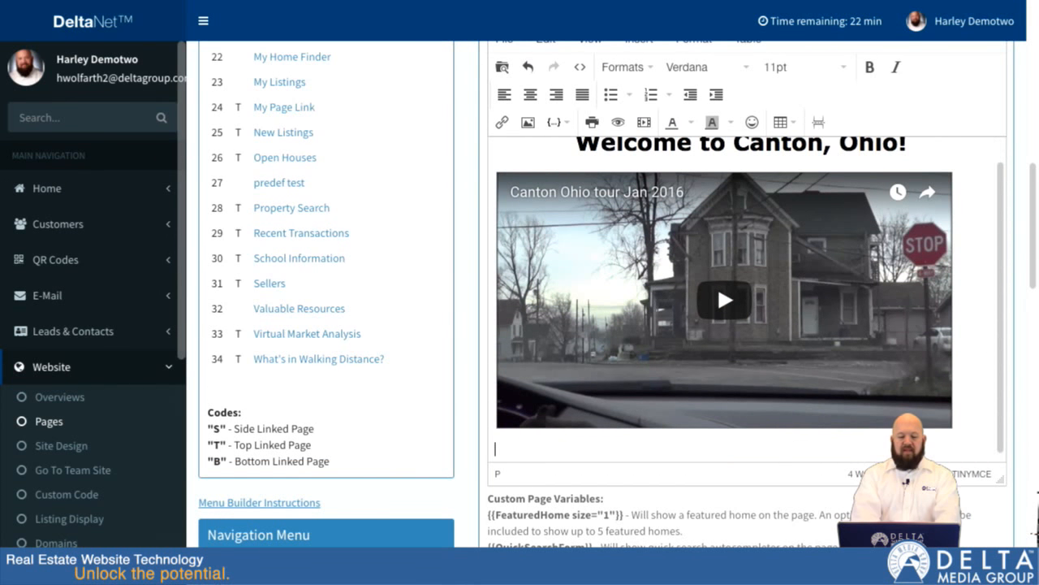
pyautogui.write('This page is')
pyautogui.write(' all about')
pyautogui.write('nto')
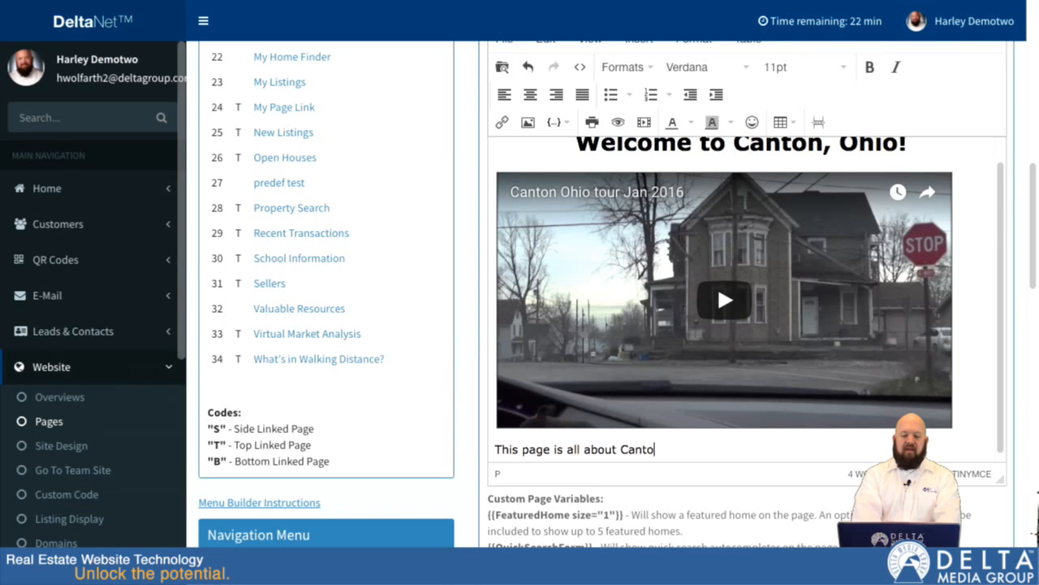
pyautogui.write('n, Oh.')
pyautogui.press('BackSpace')
pyautogui.press('BackSpace')
pyautogui.write('H.')
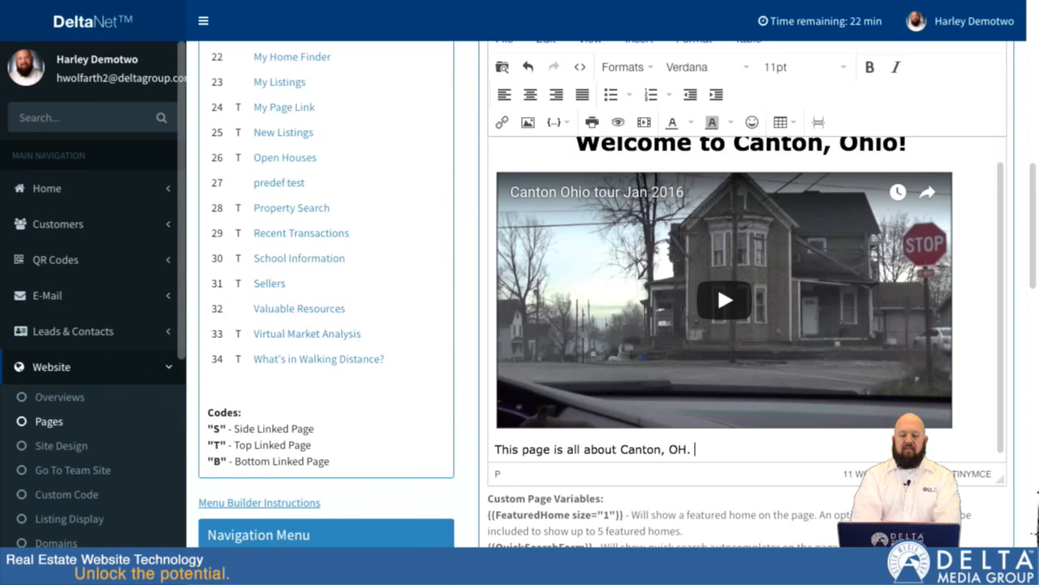
pyautogui.write(' Lots of custom ')
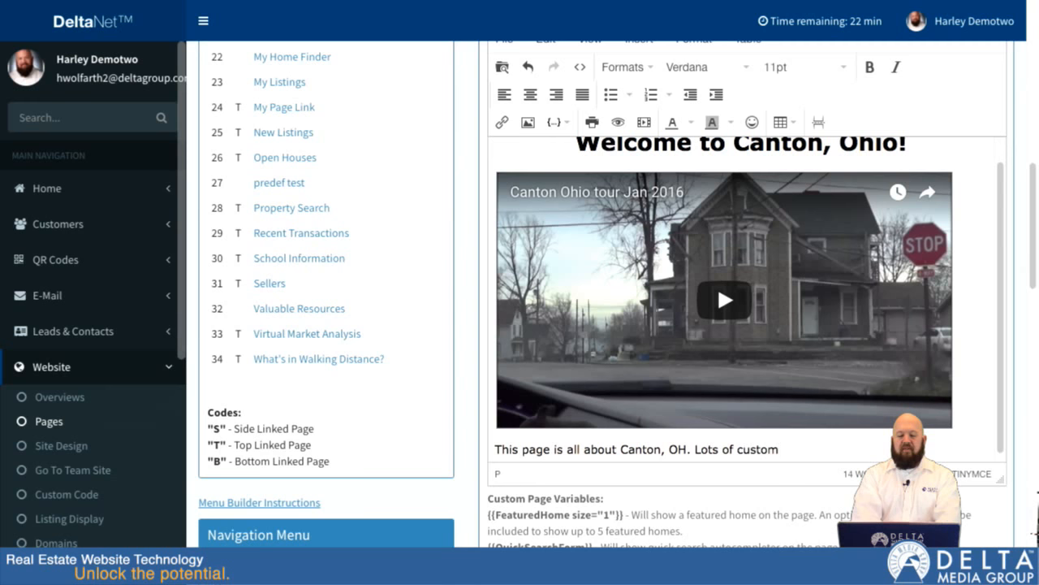
pyautogui.write('text abou')
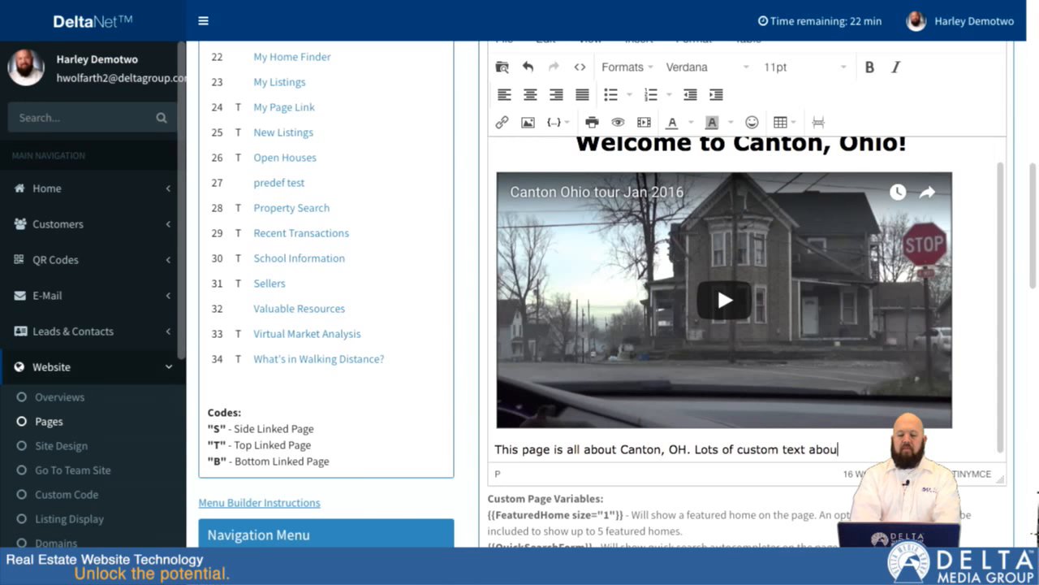
pyautogui.write('t how gre')
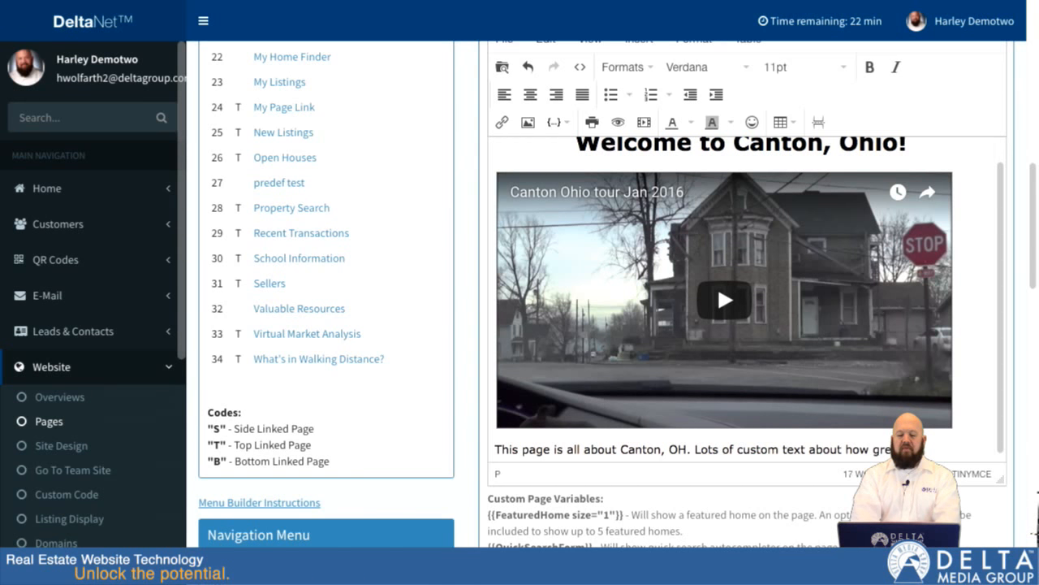
pyautogui.write('at it is aroun')
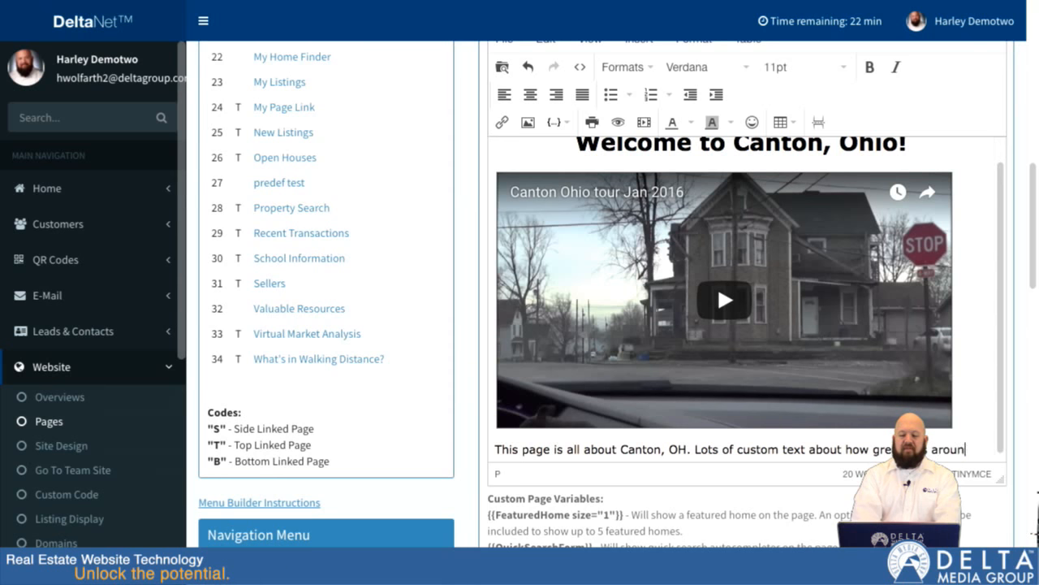
pyautogui.write('d here.')
# - Continue the paragraph with "Lots of custom text about how great it is around here." and add two new lines below it
pyautogui.press('Return')
pyautogui.press('Return')
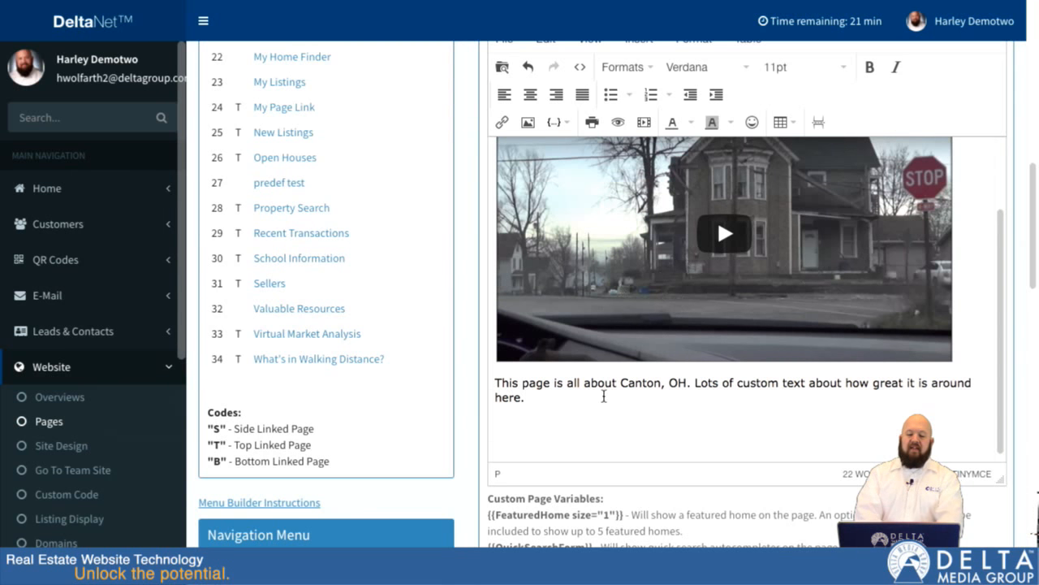
# - Insert the Reviews variable below the paragraph, then delete it again
pyautogui.click(566, 124)
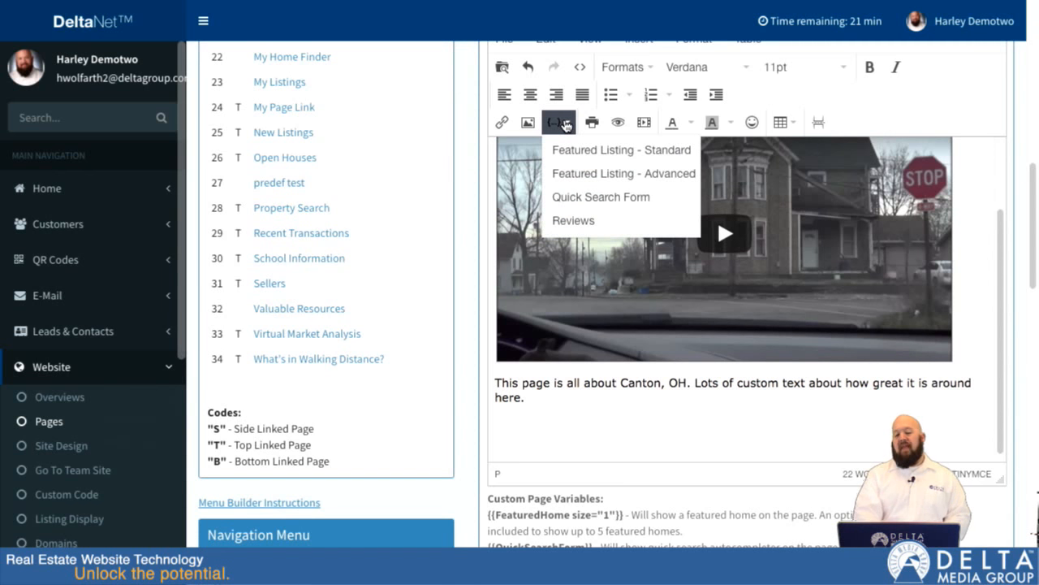
pyautogui.click(566, 124)
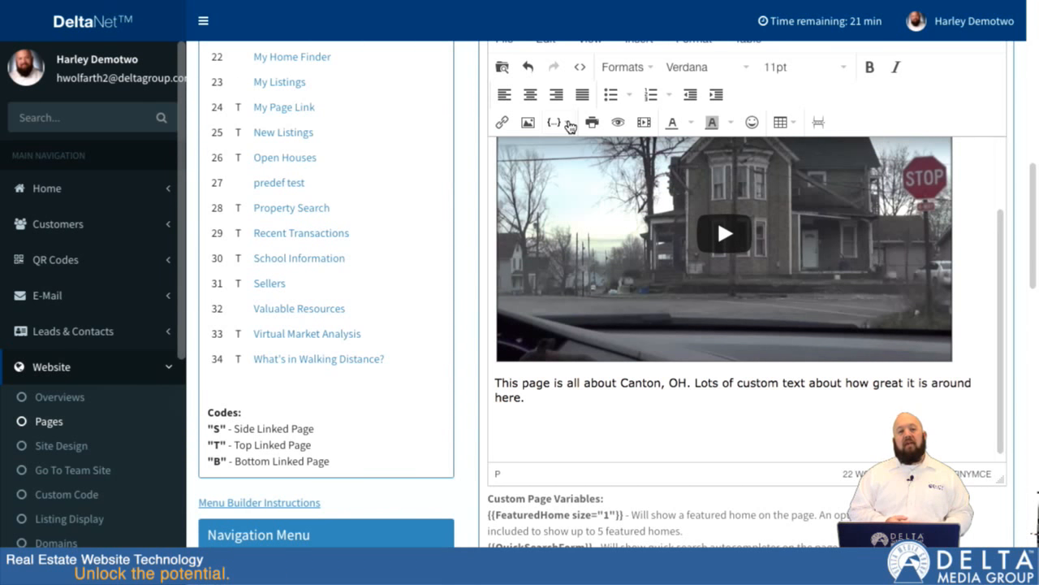
pyautogui.click(570, 125)
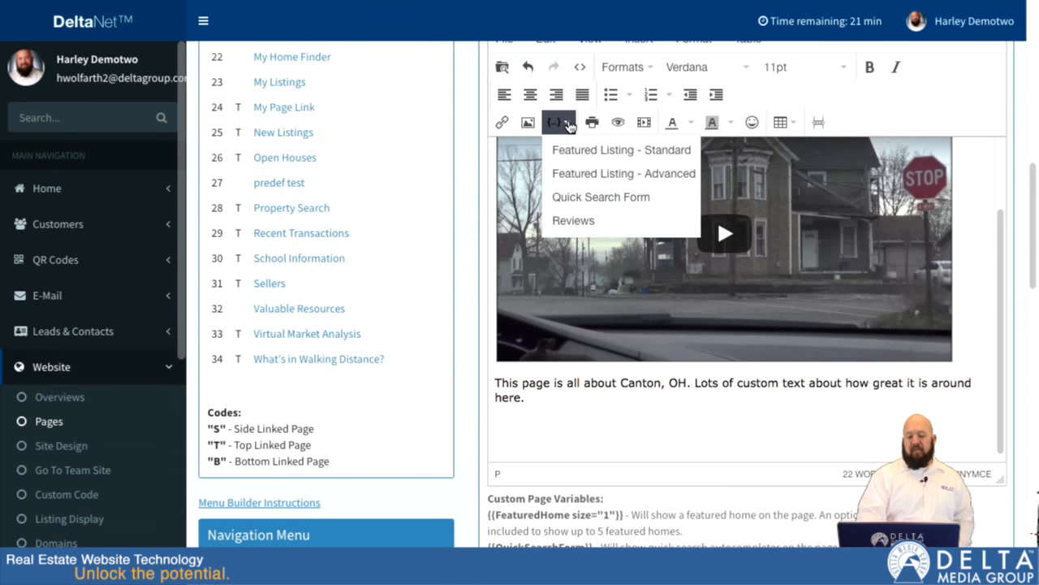
pyautogui.click(568, 220)
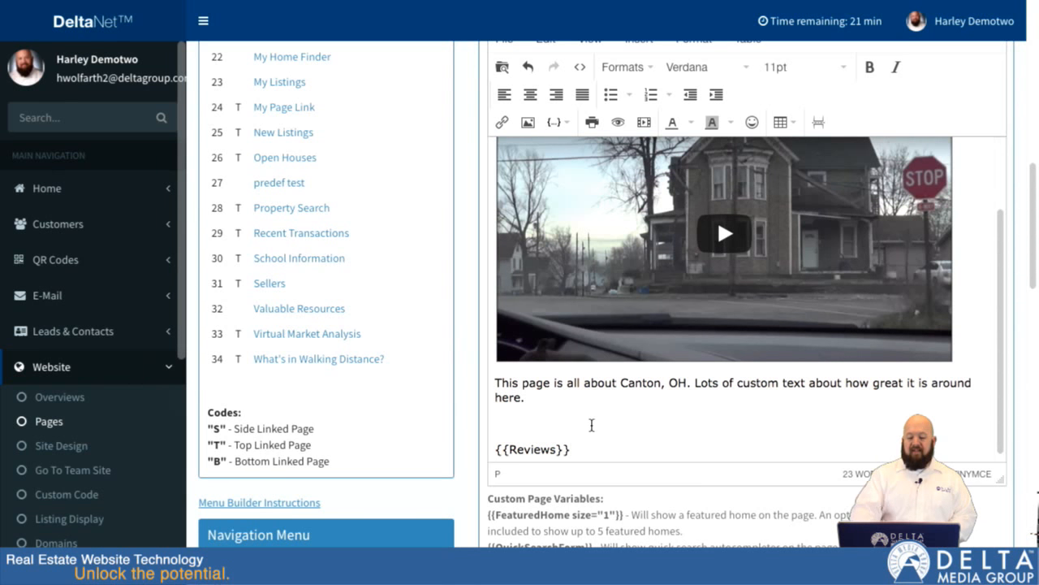
pyautogui.hotkey('shift', 'Home')
pyautogui.press('BackSpace')
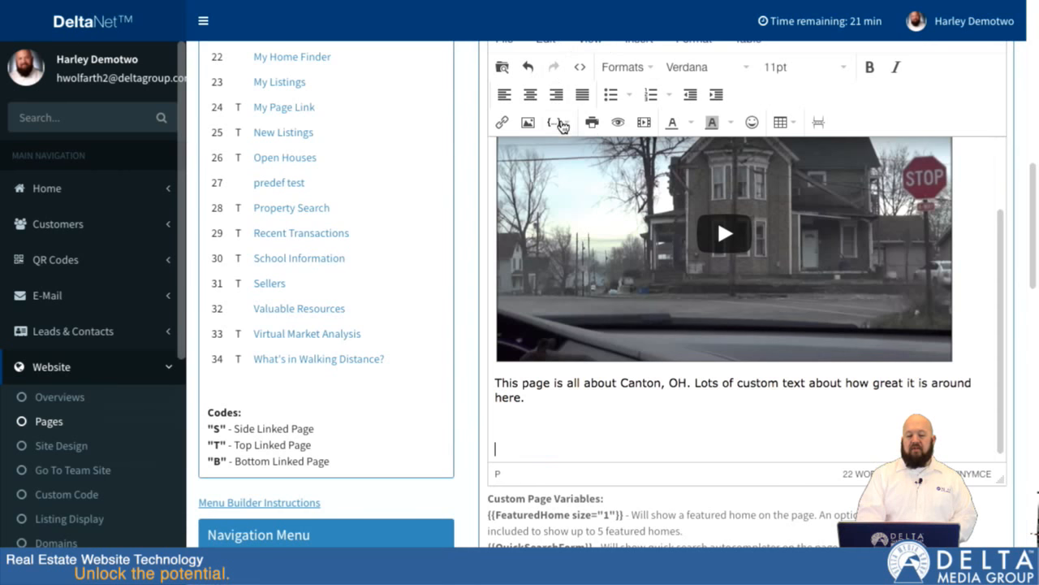
# - Insert the Quick Search Form variable below the paragraph, then delete it again
pyautogui.click(560, 122)
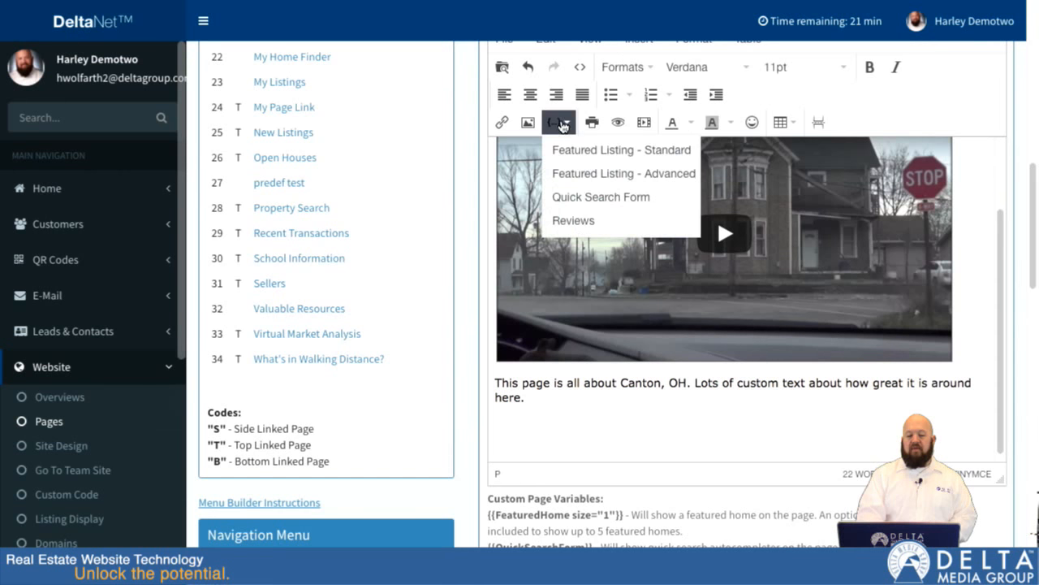
pyautogui.click(609, 197)
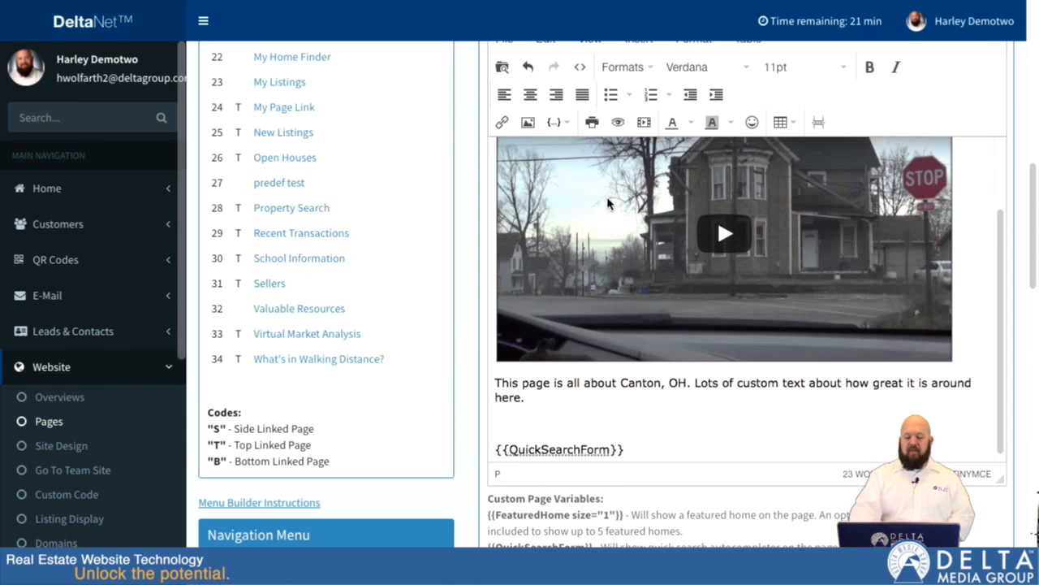
pyautogui.hotkey('shift', 'Home')
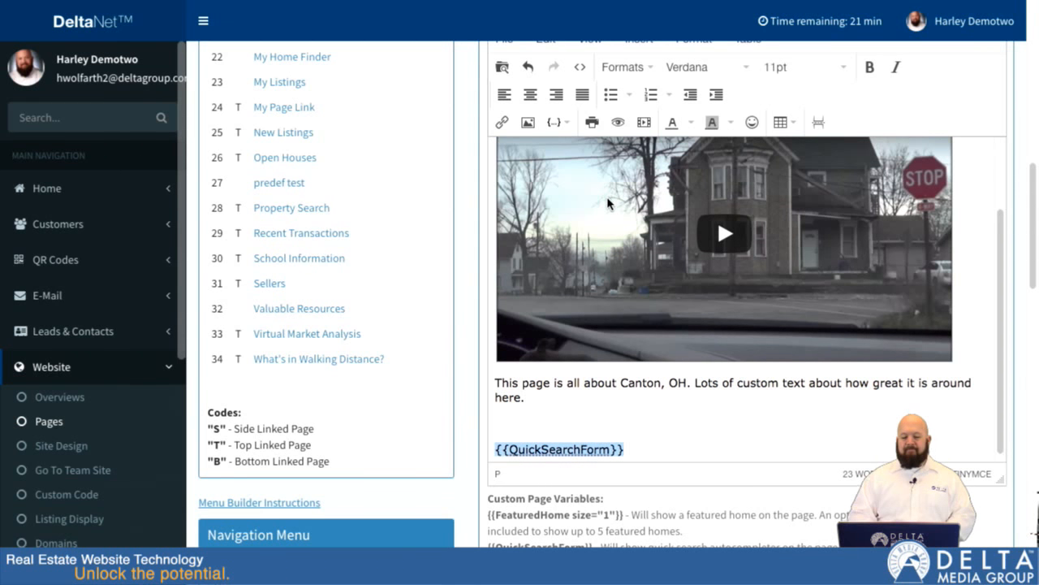
pyautogui.press('BackSpace')
# - Start inserting an advanced featured listing below the paragraph and set its market to the city of Canton (OH)
pyautogui.click(560, 123)
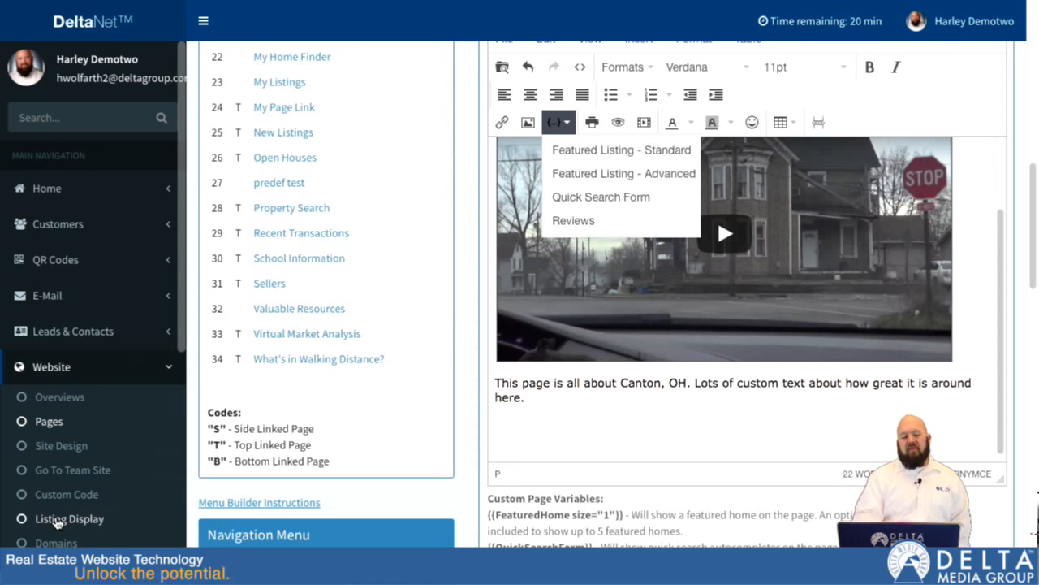
pyautogui.click(584, 181)
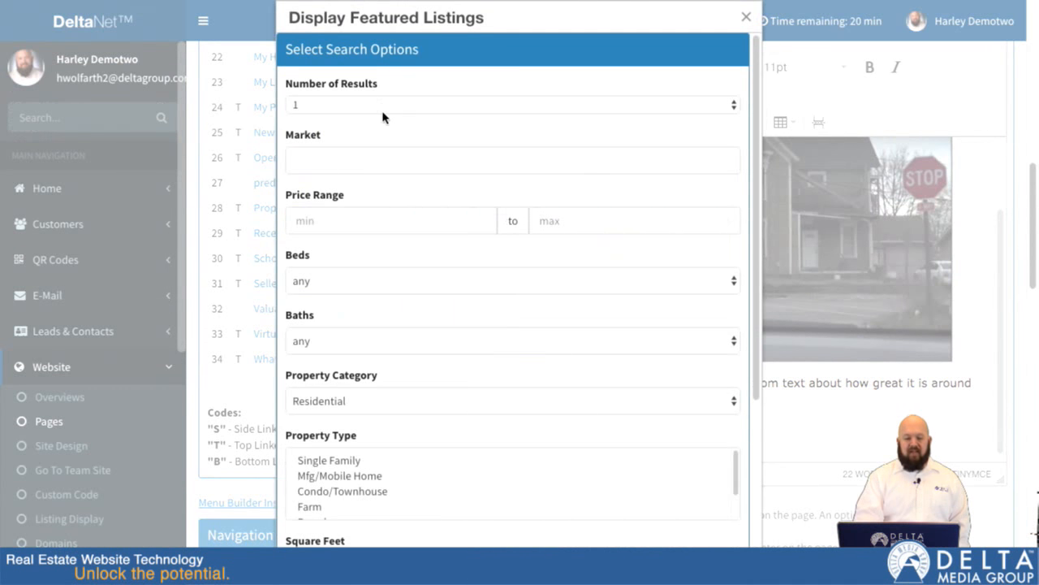
pyautogui.scroll(-1, 382, 116)
pyautogui.click(370, 126)
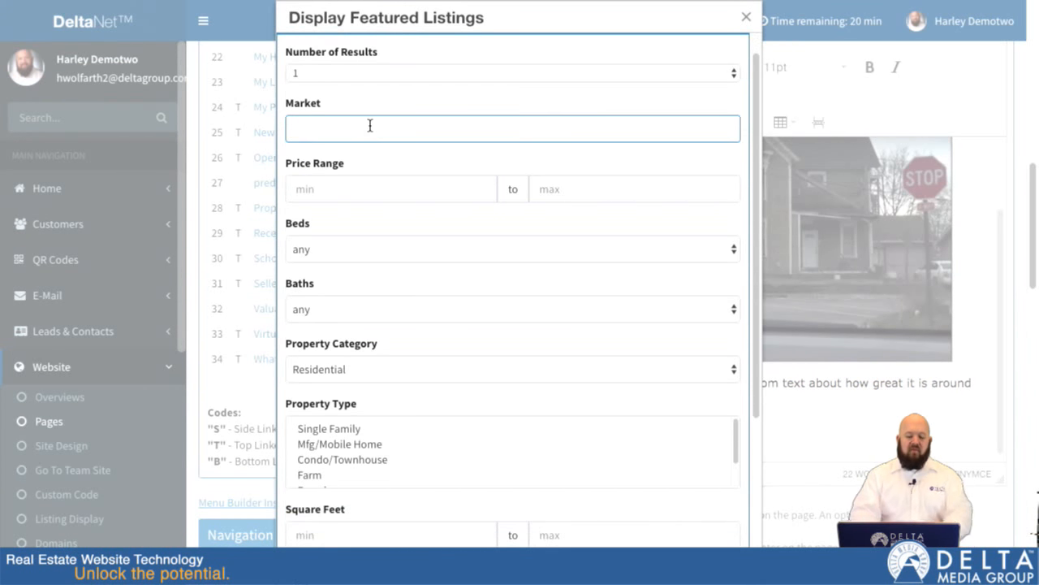
pyautogui.write('canton')
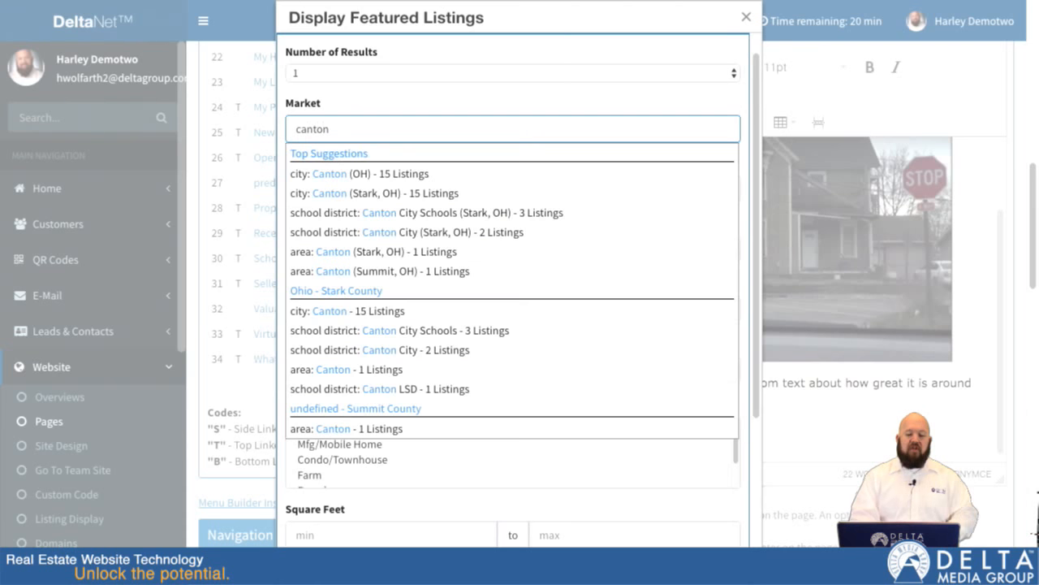
pyautogui.click(341, 174)
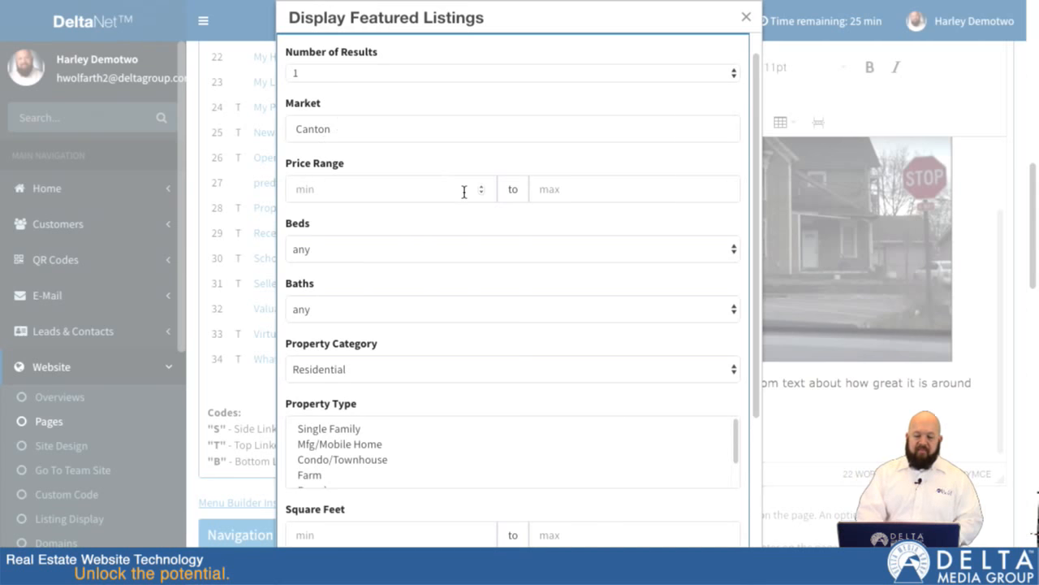
# - Set the price range of the advanced featured listing to 200000 to 400000
pyautogui.click(433, 187)
pyautogui.click(616, 195)
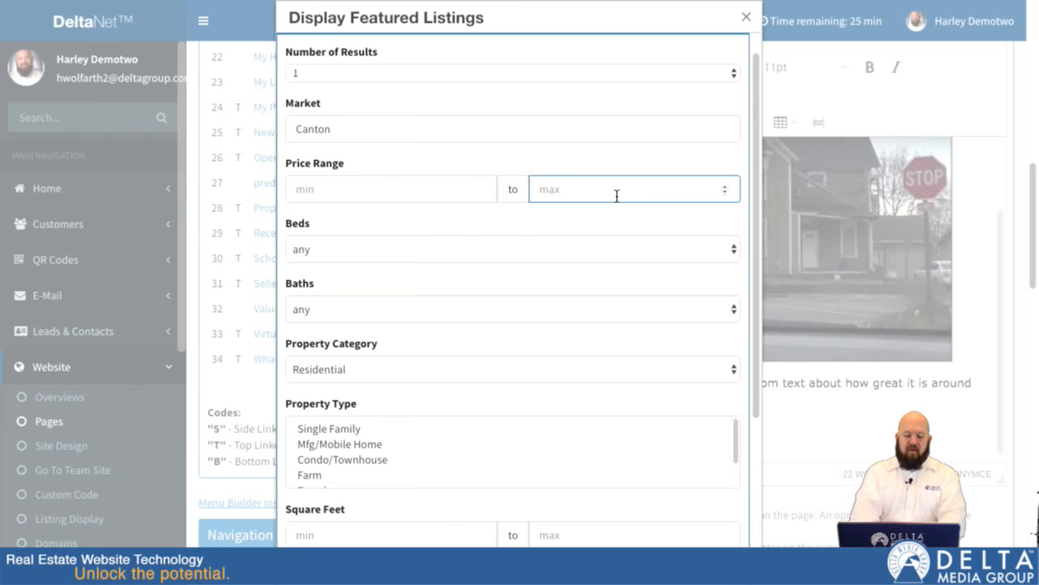
pyautogui.write('3')
pyautogui.press('BackSpace')
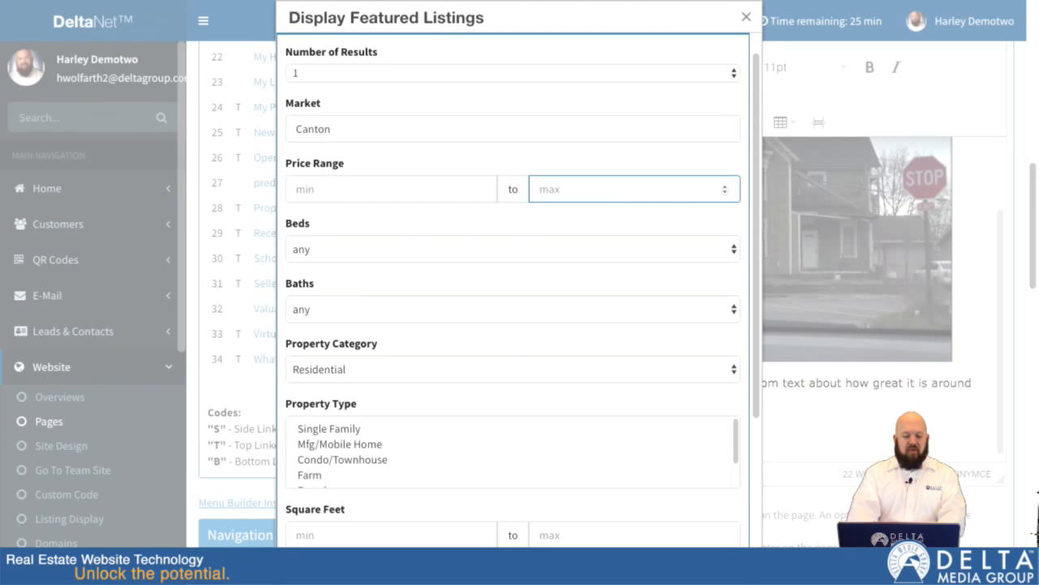
pyautogui.hotkey('shift', 'Tab')
pyautogui.write('200000')
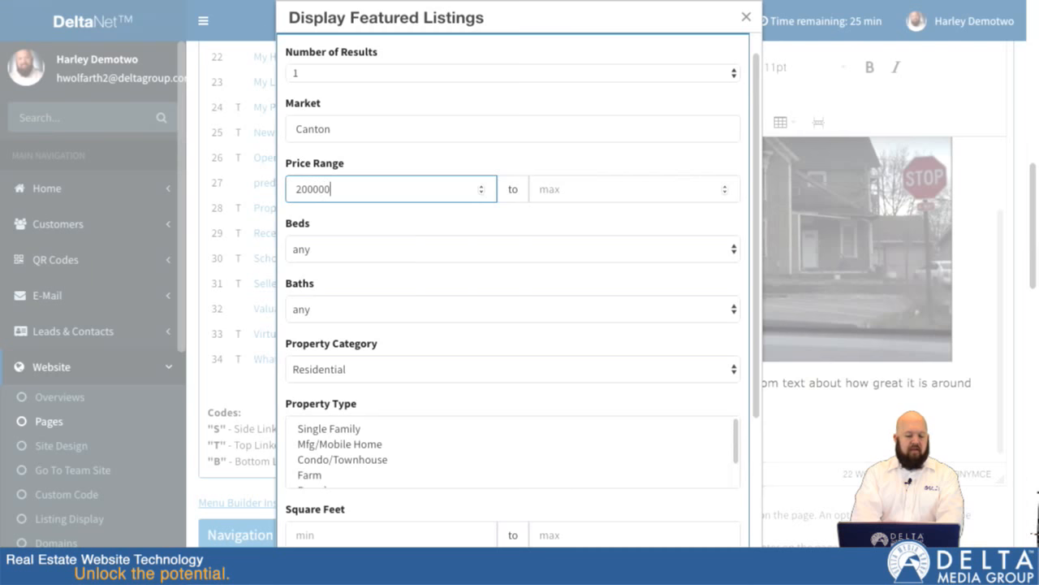
pyautogui.press('Tab')
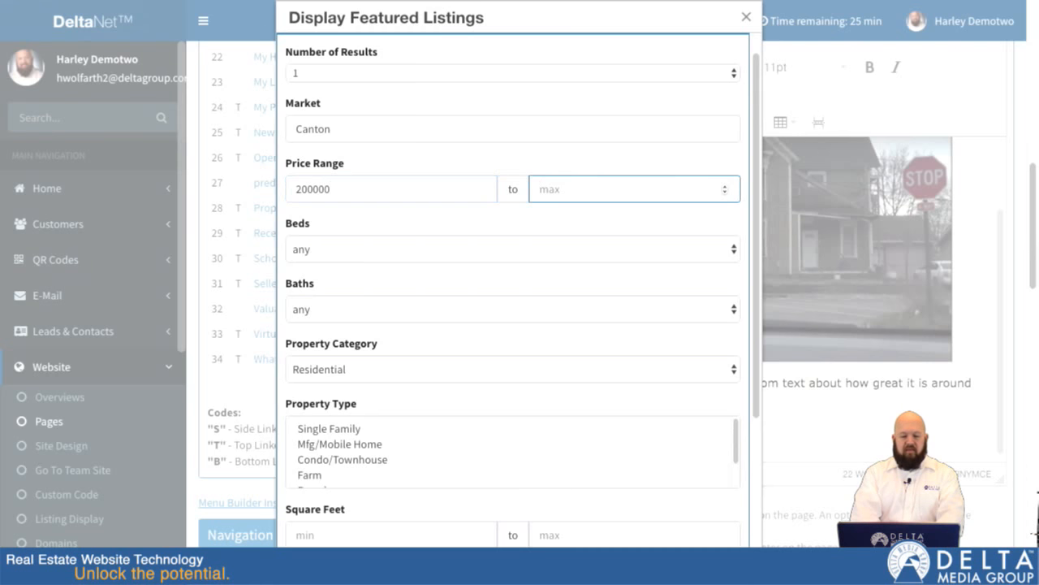
pyautogui.write('400000')
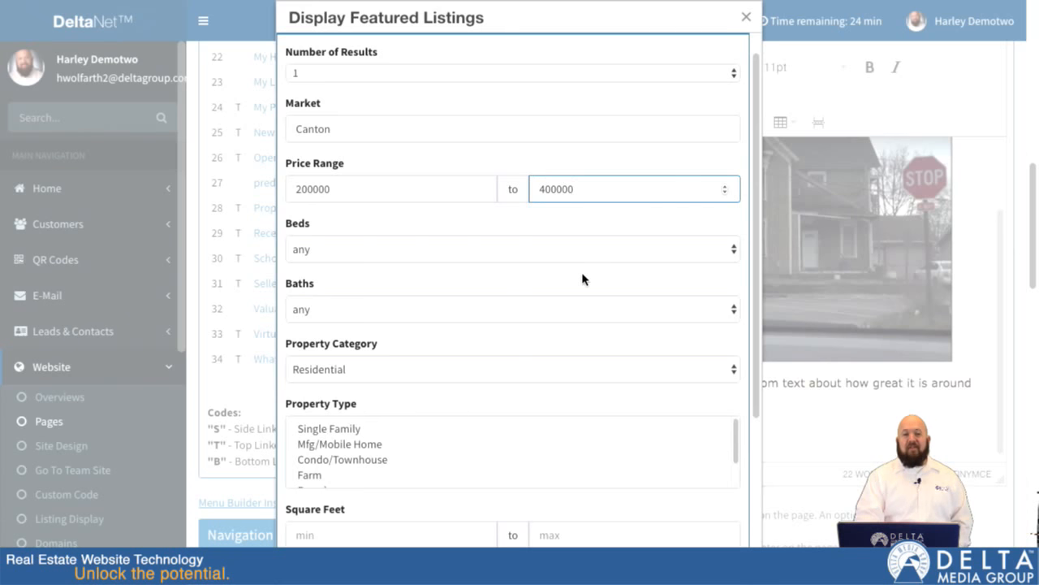
# - Check the property category choices, keeping Residential, and set the featured listing's number of results to 3
pyautogui.scroll(-2, 583, 279)
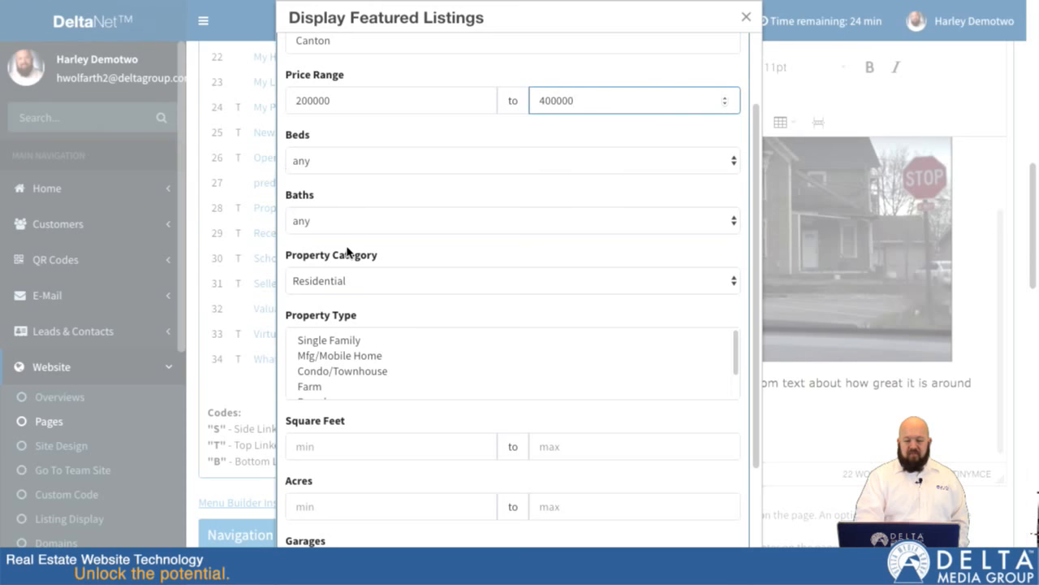
pyautogui.scroll(-2, 381, 296)
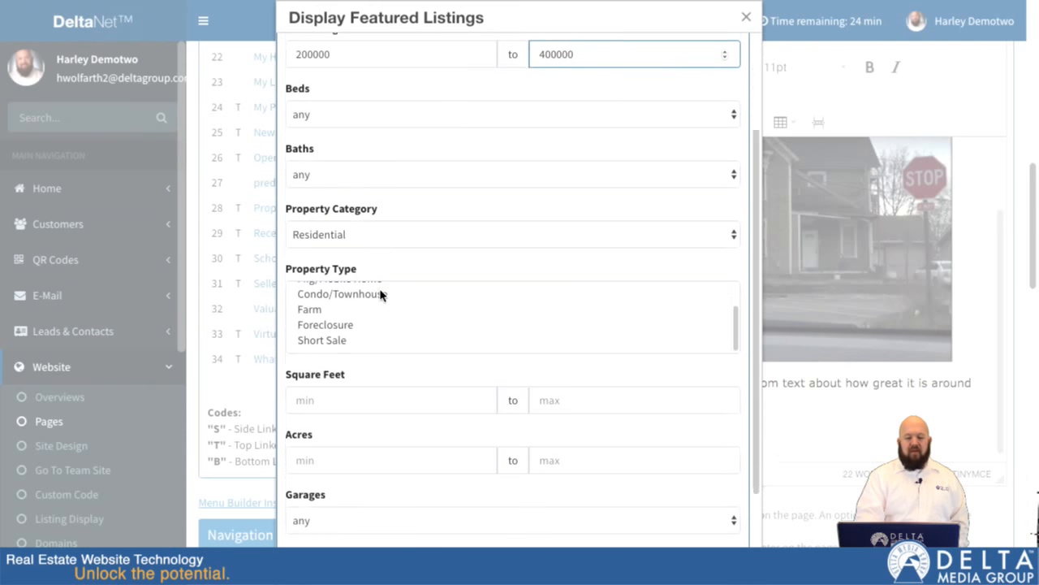
pyautogui.scroll(3, 376, 325)
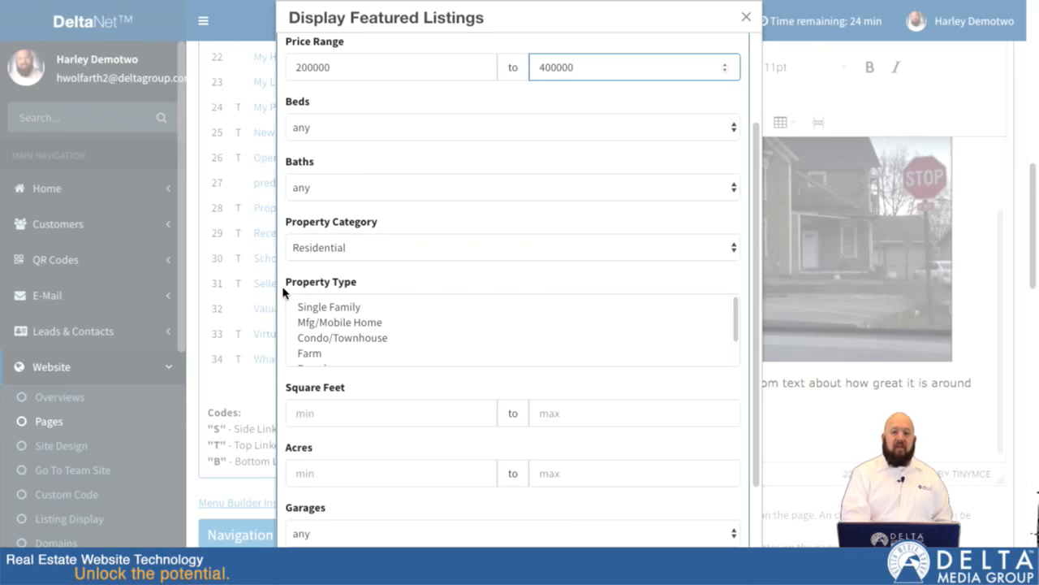
pyautogui.click(344, 248)
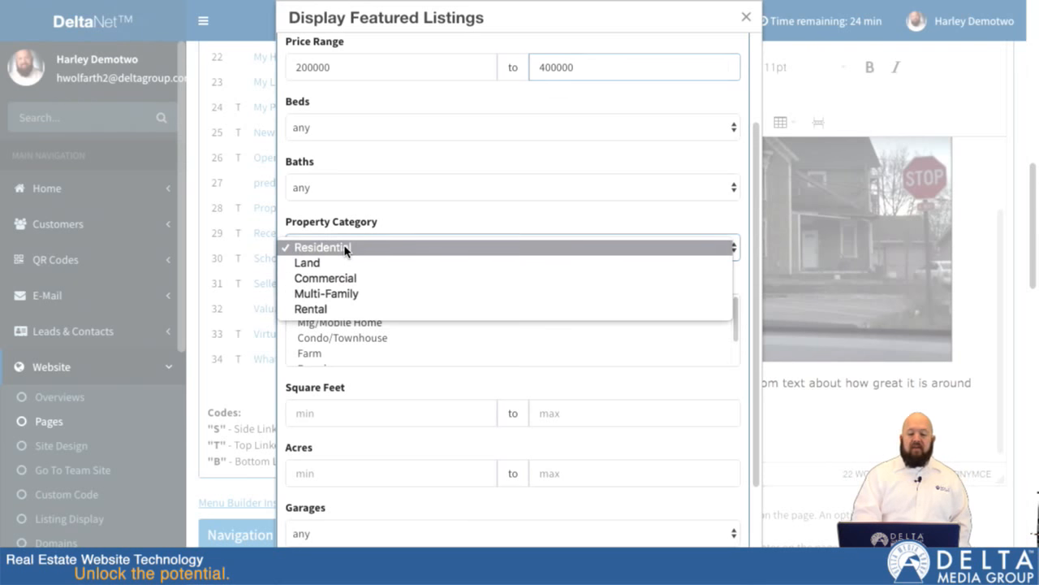
pyautogui.click(284, 216)
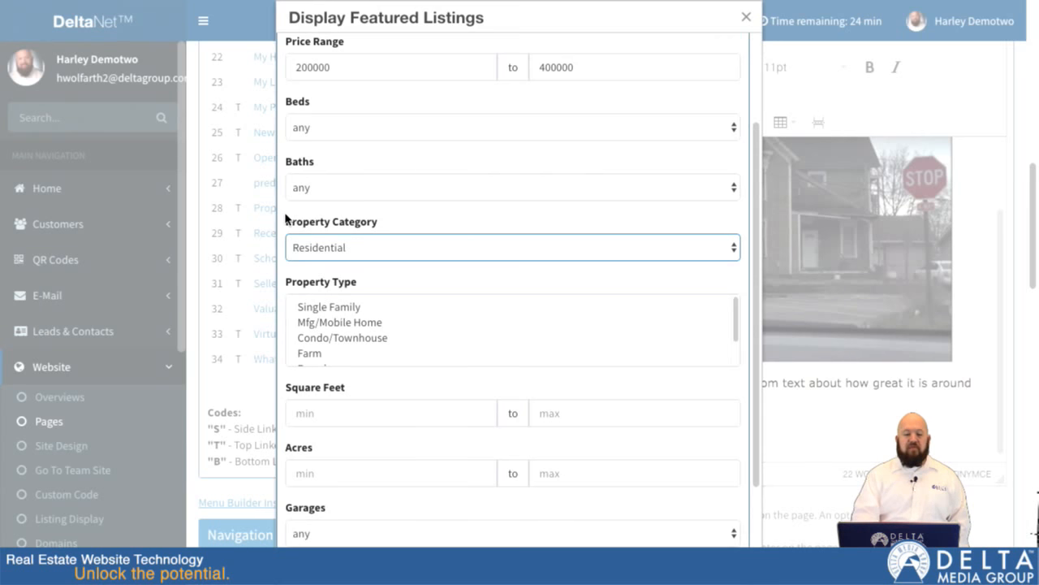
pyautogui.scroll(2, 286, 217)
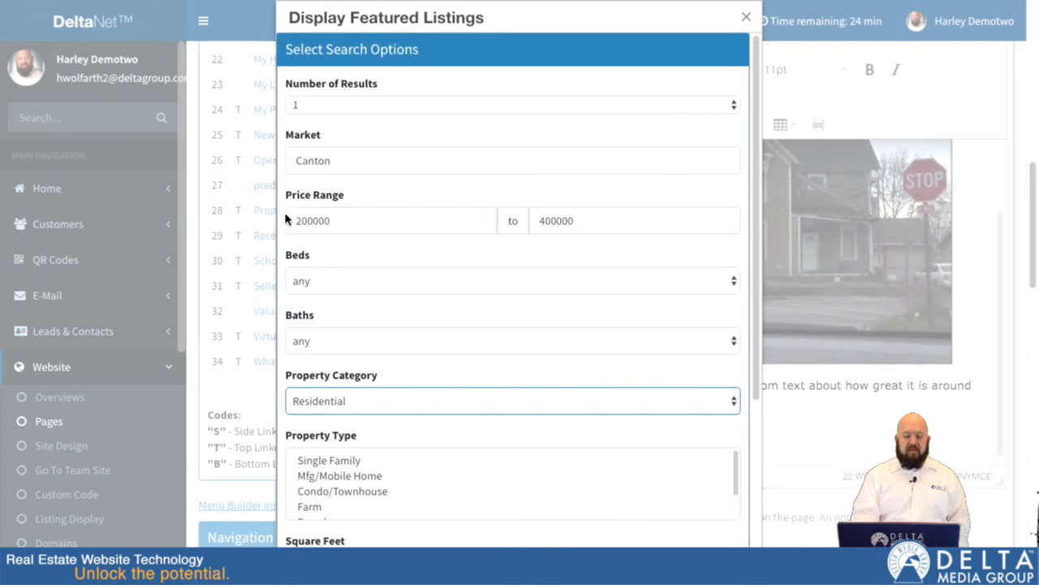
pyautogui.click(339, 107)
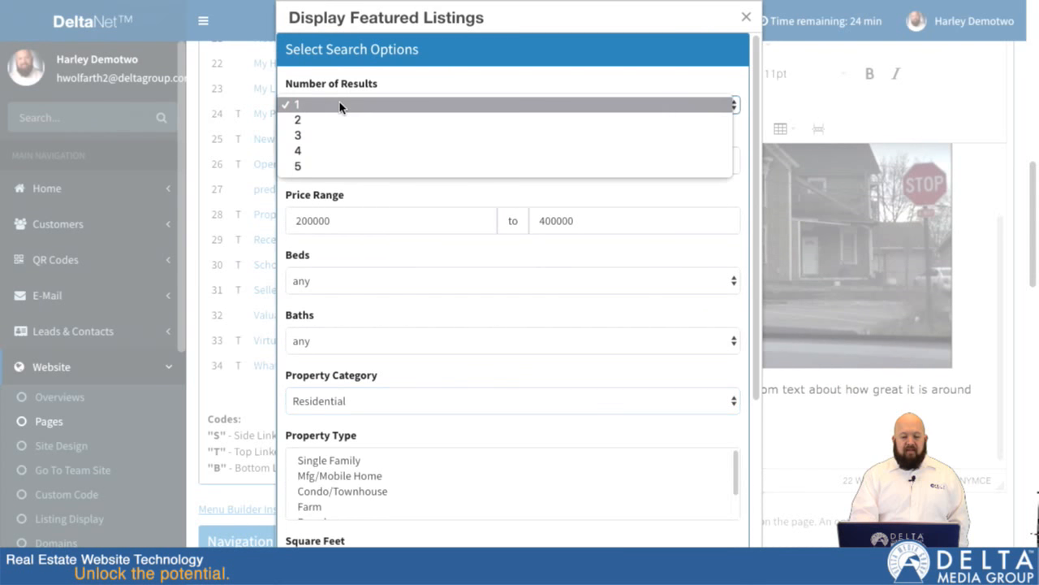
pyautogui.click(308, 136)
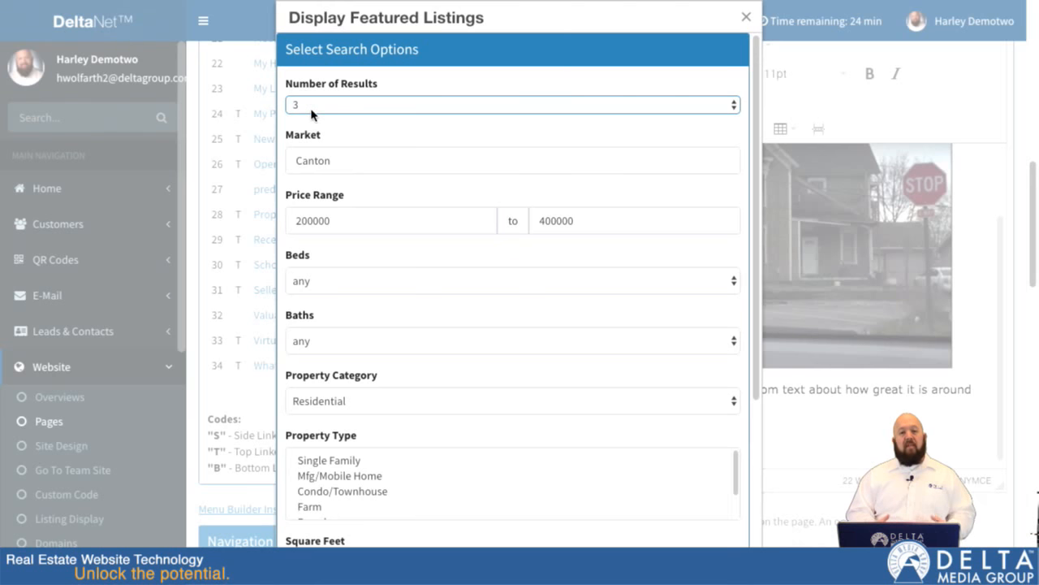
pyautogui.click(311, 109)
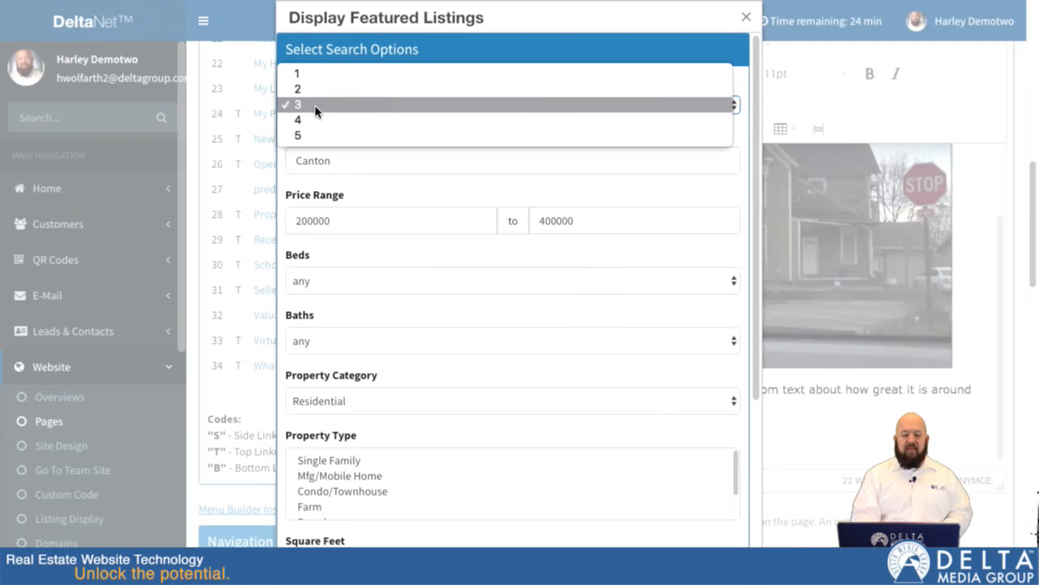
pyautogui.click(315, 106)
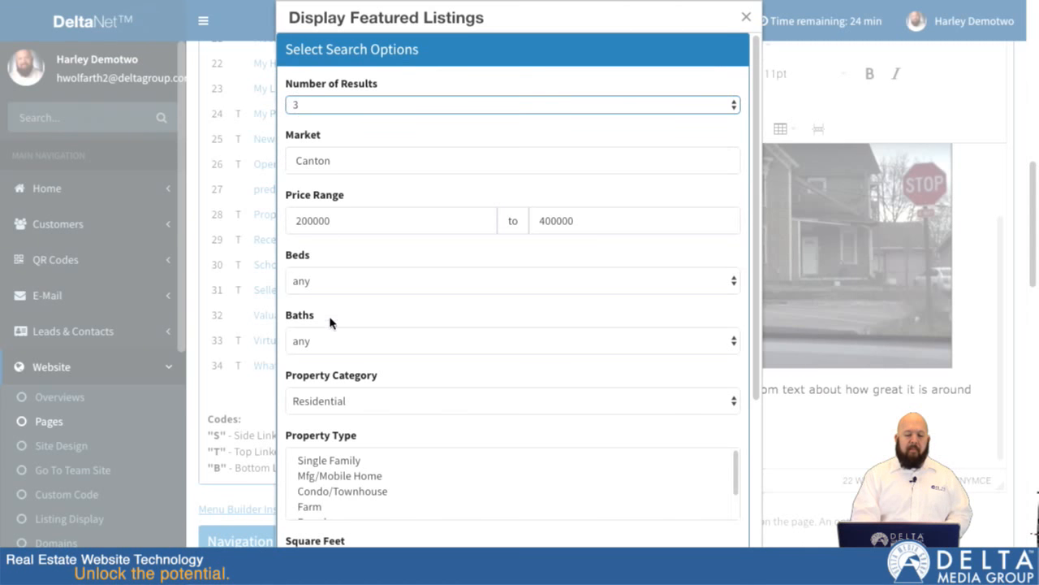
# - Look through the remaining search options down to the features list, and close the Display Featured Listings dialog without inserting anything
pyautogui.scroll(-2, 329, 322)
pyautogui.scroll(-7, 330, 324)
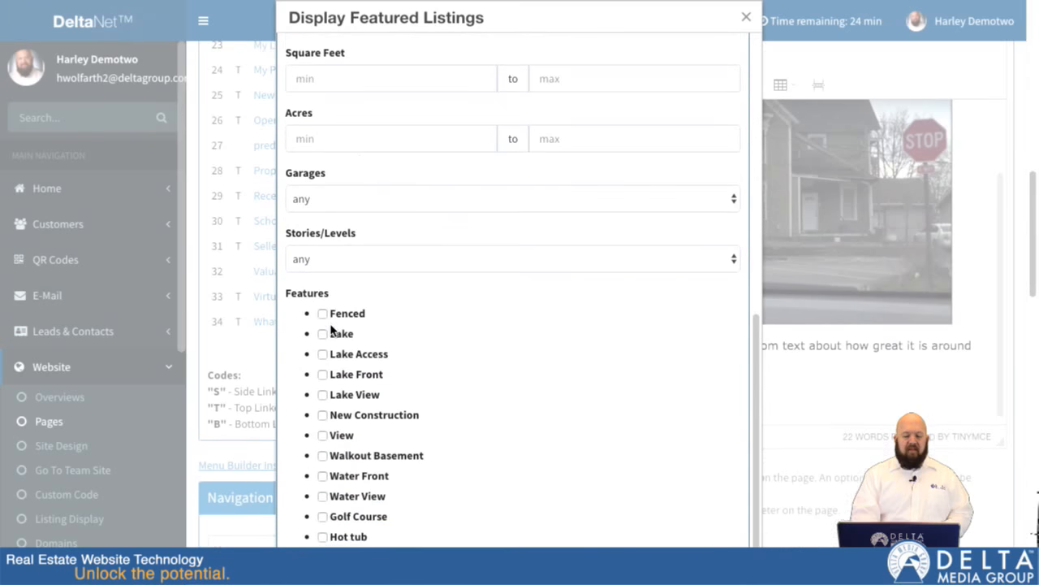
pyautogui.scroll(-2, 278, 273)
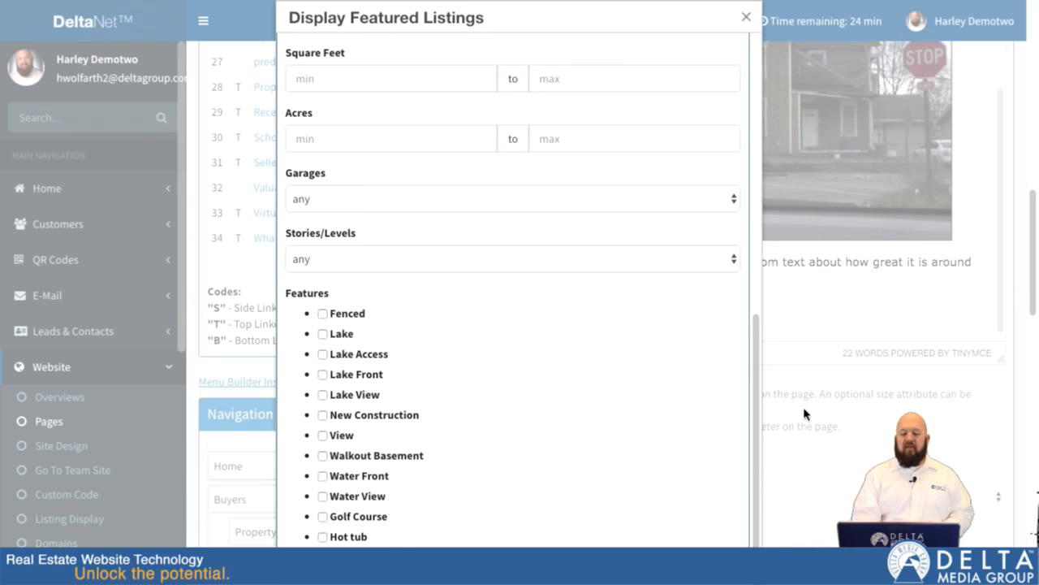
pyautogui.scroll(-5, 805, 412)
pyautogui.scroll(-6, 682, 492)
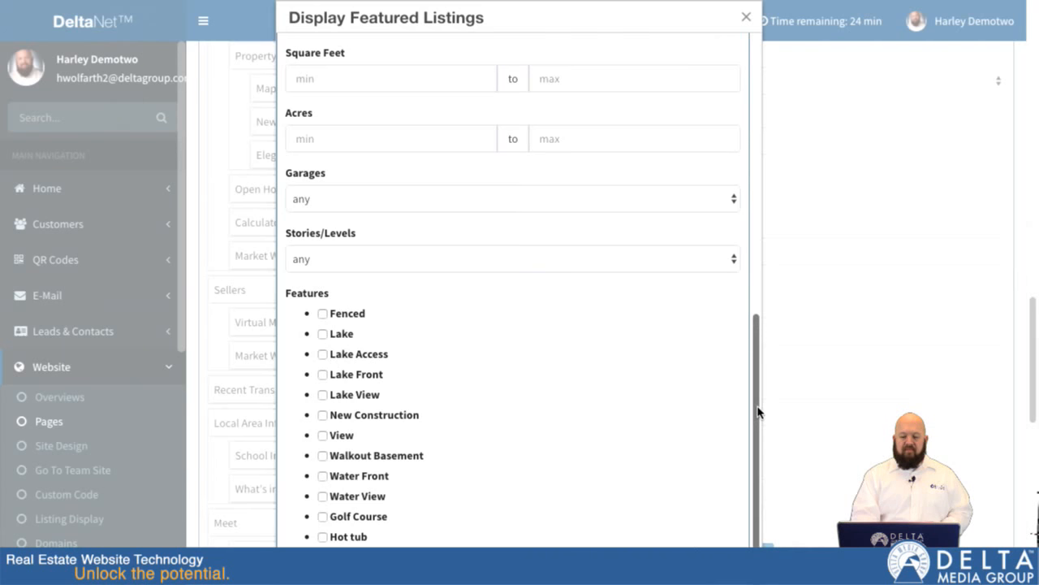
pyautogui.scroll(-3, 758, 497)
pyautogui.scroll(6, 829, 301)
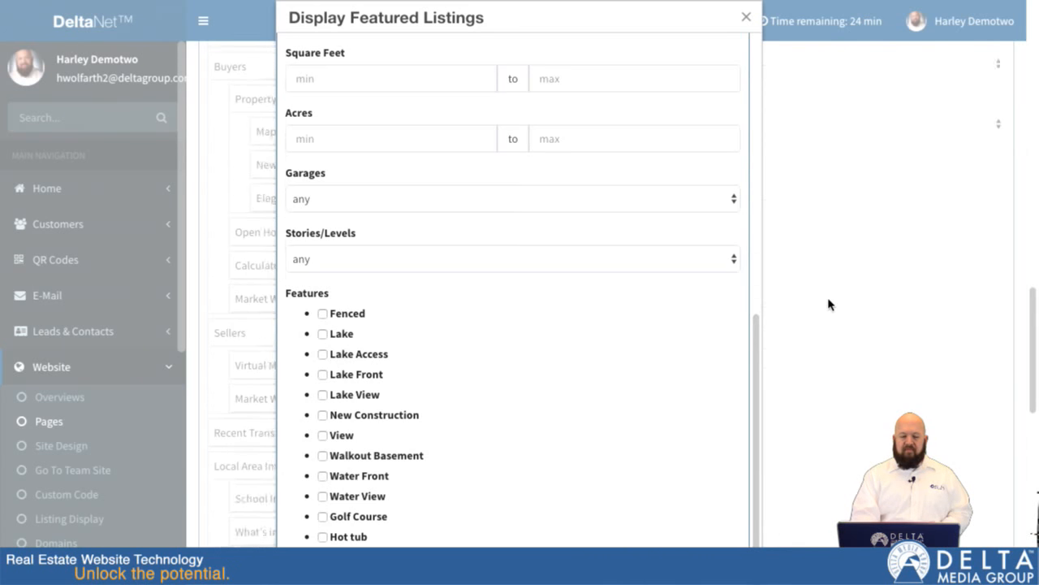
pyautogui.scroll(4, 658, 202)
pyautogui.scroll(4, 658, 202)
pyautogui.scroll(-8, 658, 203)
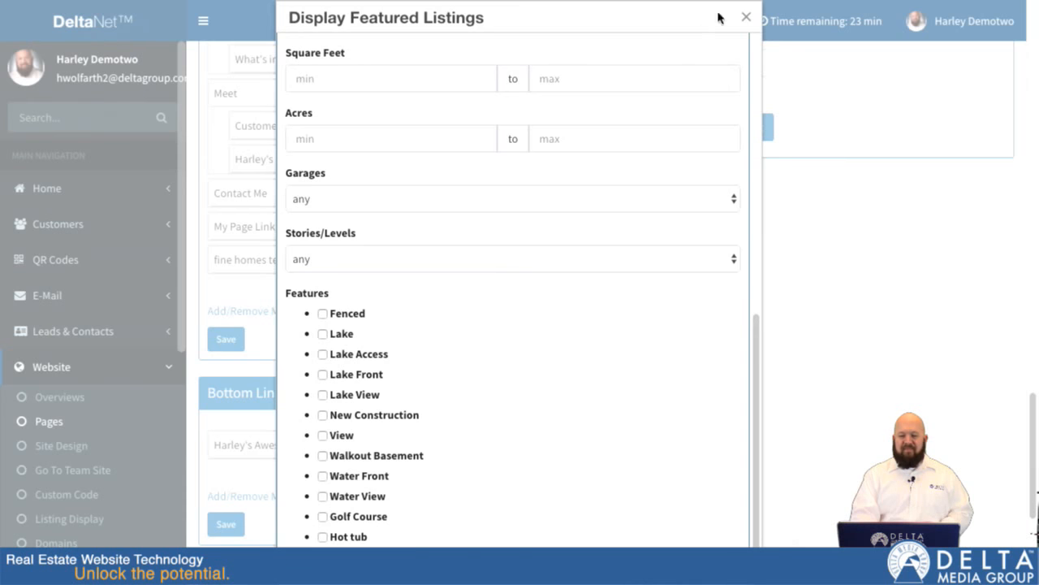
pyautogui.click(745, 20)
# - Insert a standard featured listing variable with size 3 below the paragraph about Canton
pyautogui.scroll(7, 620, 181)
pyautogui.scroll(3, 621, 181)
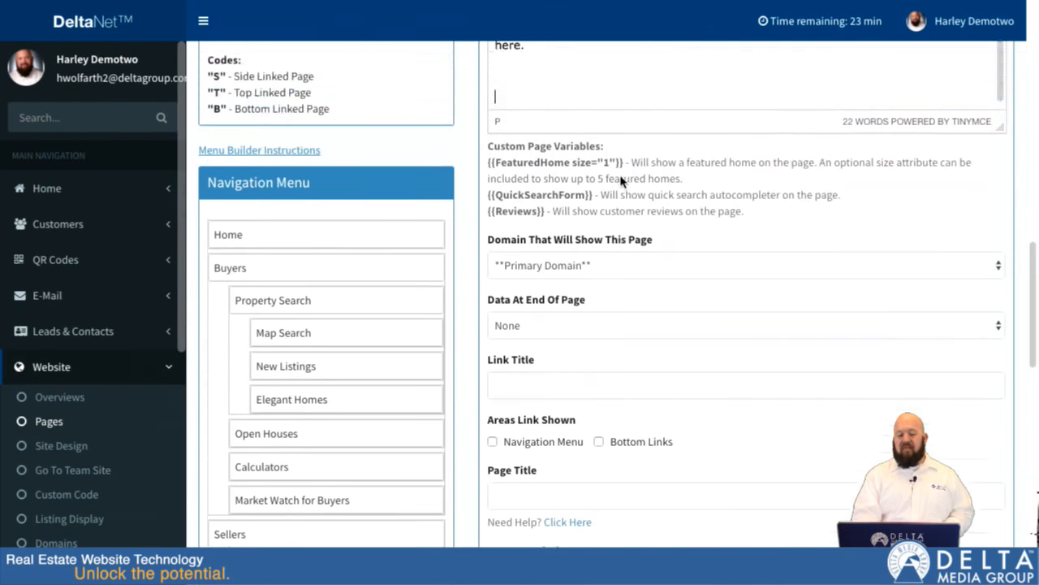
pyautogui.scroll(-1, 622, 175)
pyautogui.scroll(3, 1016, 167)
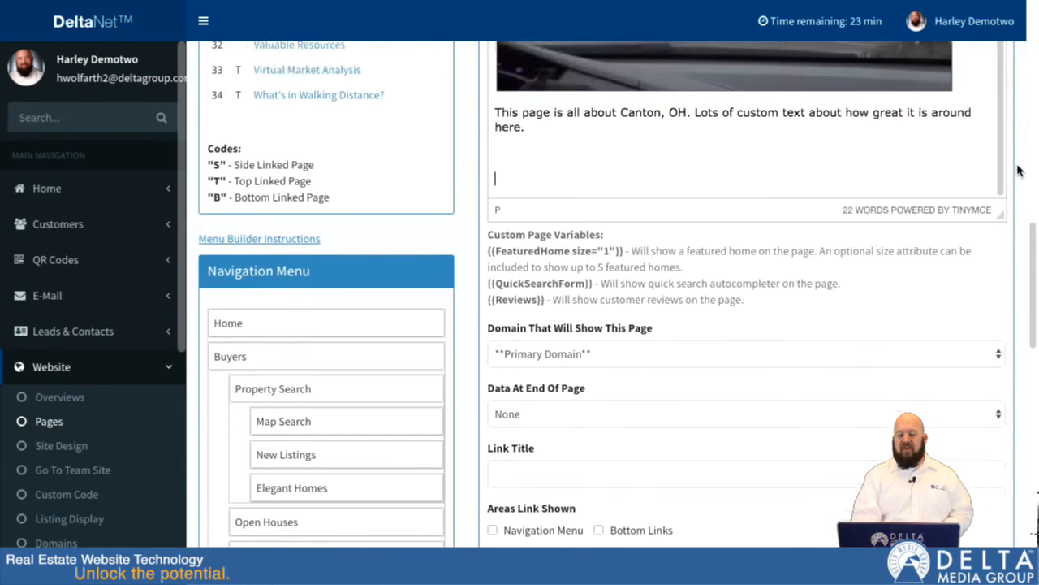
pyautogui.scroll(1, 459, 213)
pyautogui.scroll(3, 461, 209)
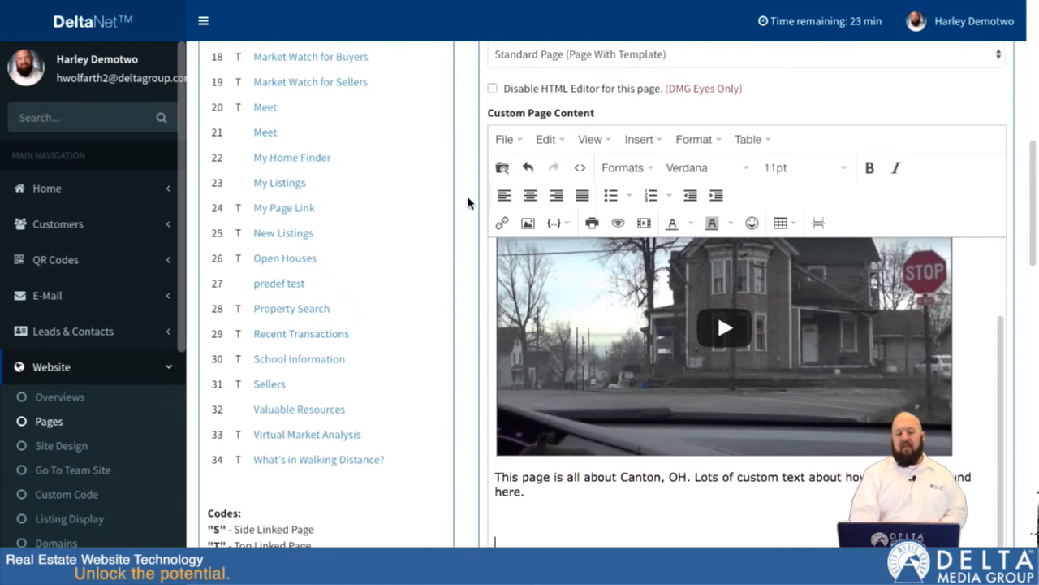
pyautogui.click(567, 227)
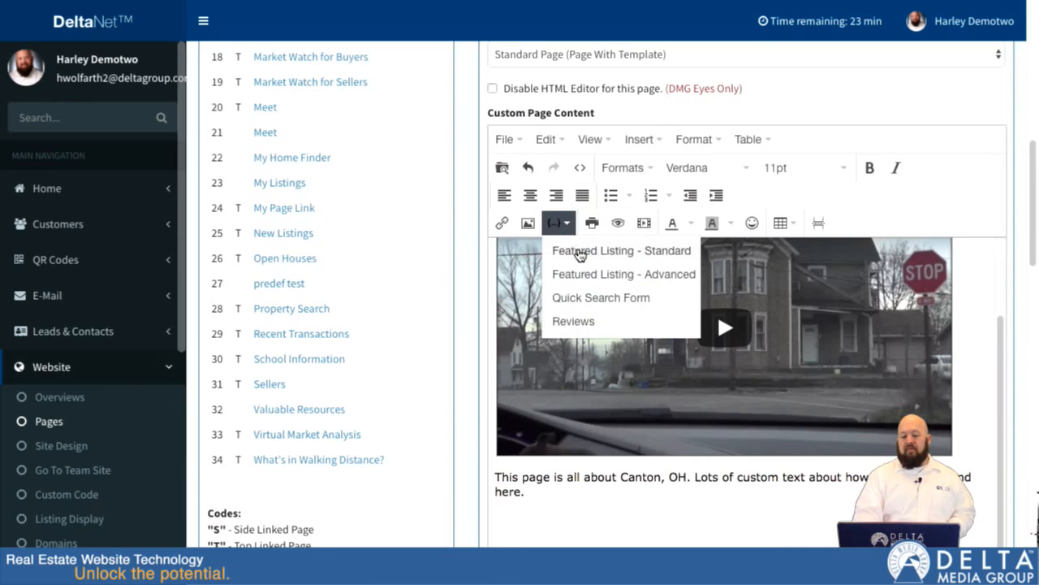
pyautogui.click(577, 252)
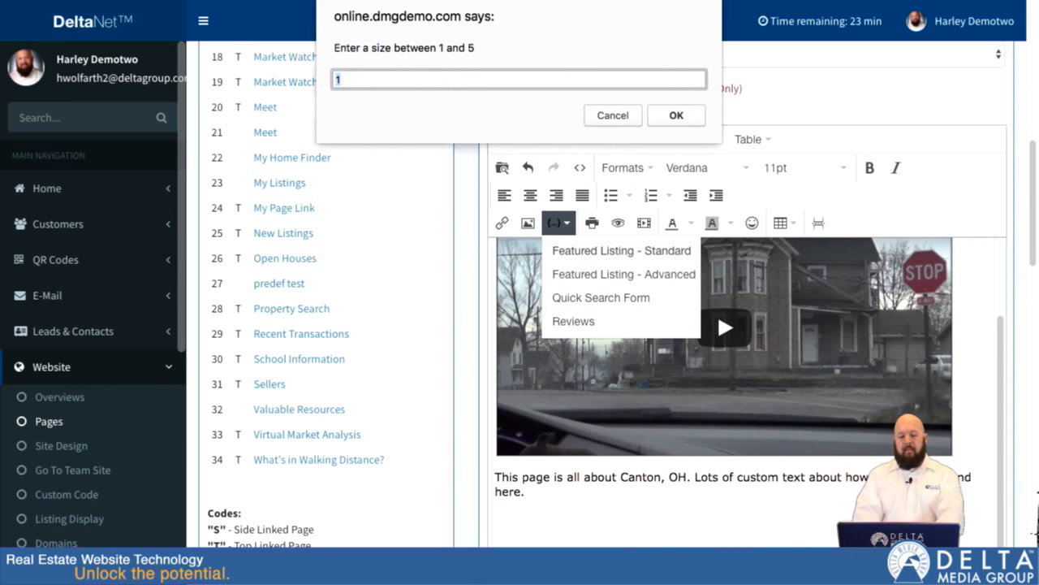
pyautogui.write('3')
pyautogui.click(677, 115)
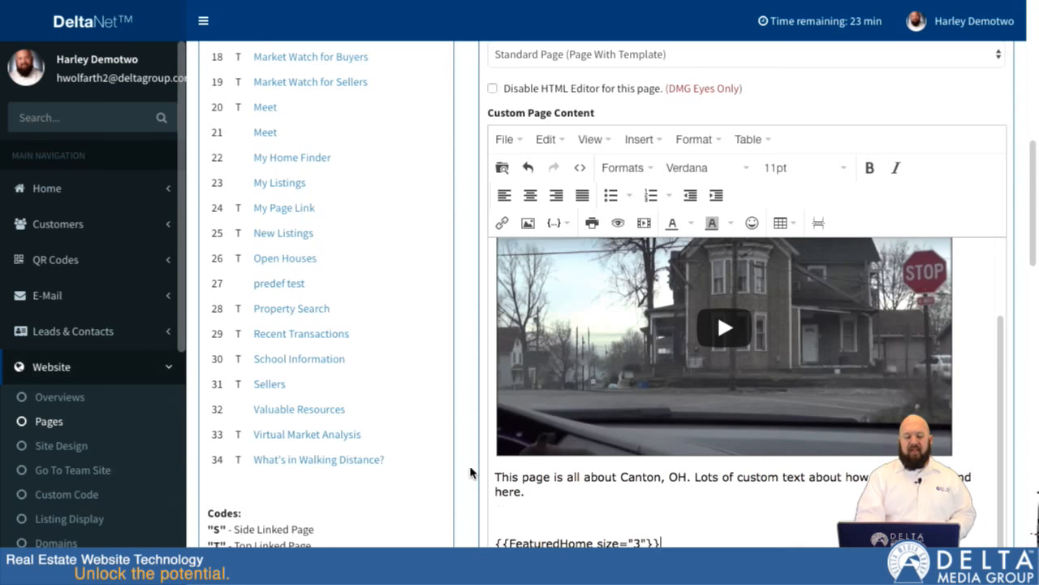
# - Add the line "Click here to view all listings in this market." below the featured listing variable
pyautogui.scroll(-1, 471, 473)
pyautogui.write('r')
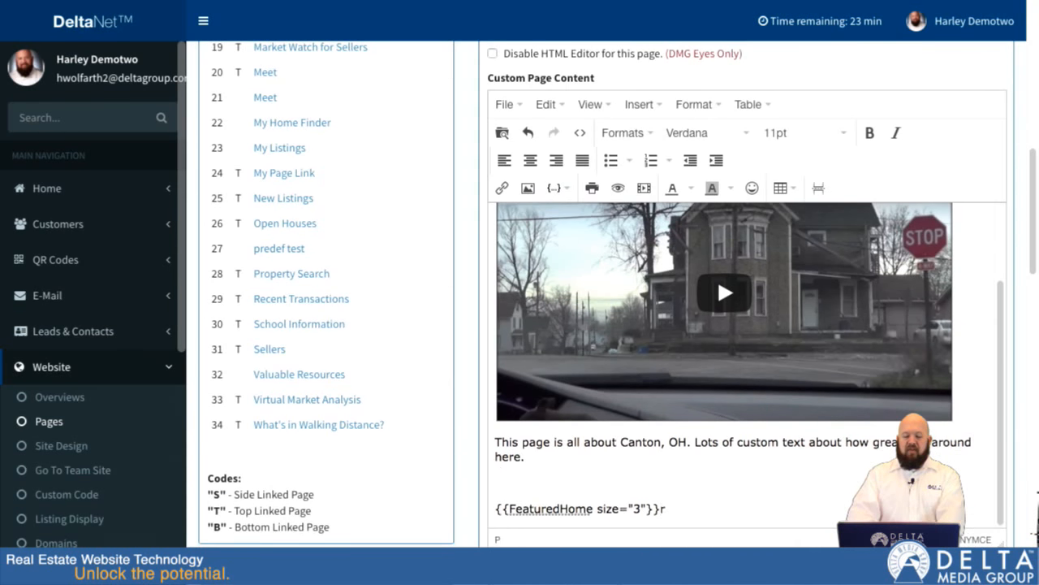
pyautogui.press('BackSpace')
pyautogui.press('Return')
pyautogui.write('Click here to ')
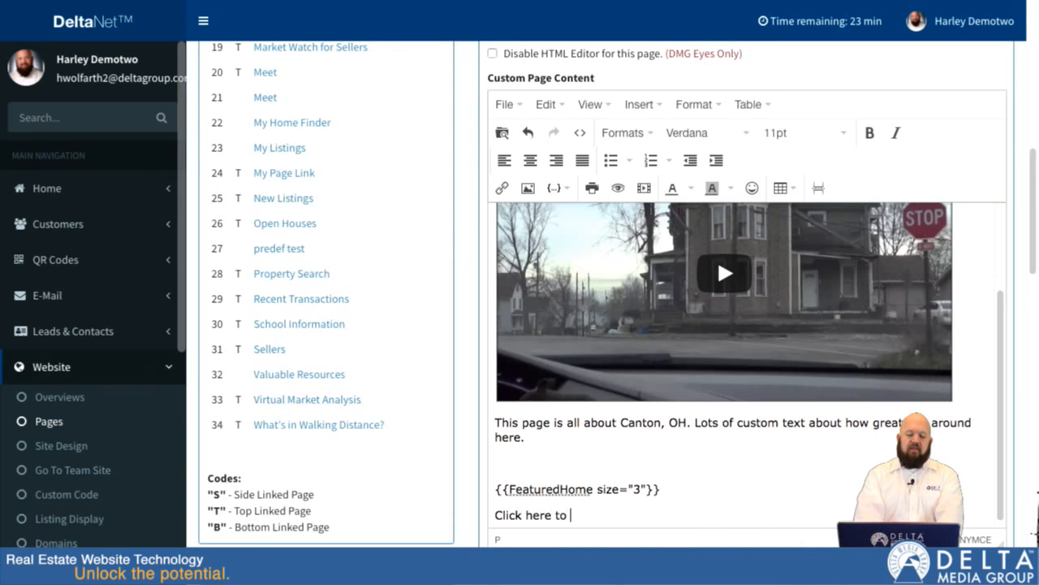
pyautogui.write('view all listing')
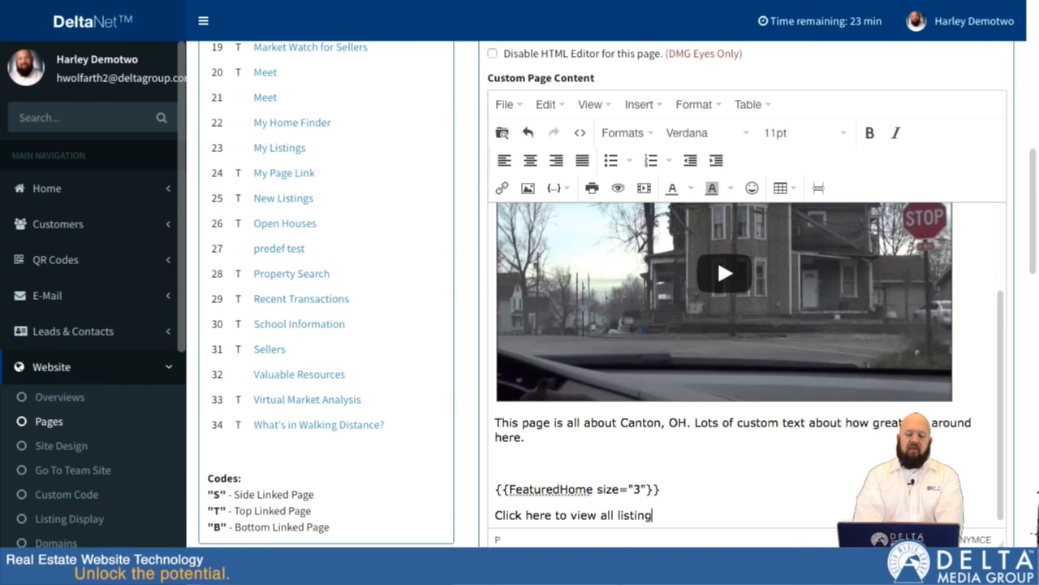
pyautogui.write('s in this market.')
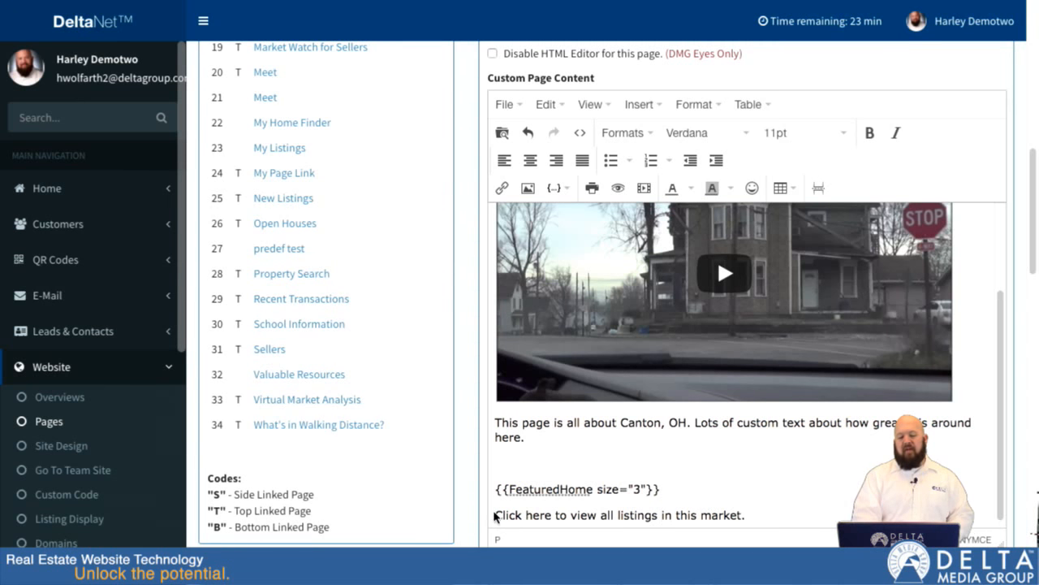
# - Replace "this market" with "Canton, Oh" in the line below the featured listing variable
pyautogui.moveTo(495, 515); pyautogui.dragTo(746, 508)
pyautogui.click(720, 510)
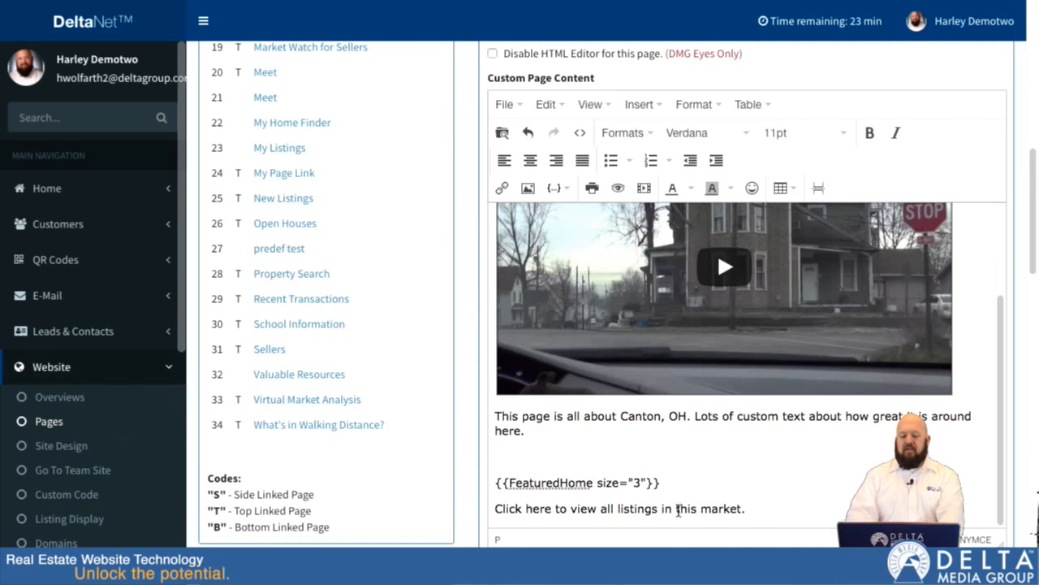
pyautogui.moveTo(678, 509); pyautogui.dragTo(746, 509)
pyautogui.write('Canton, Oh')
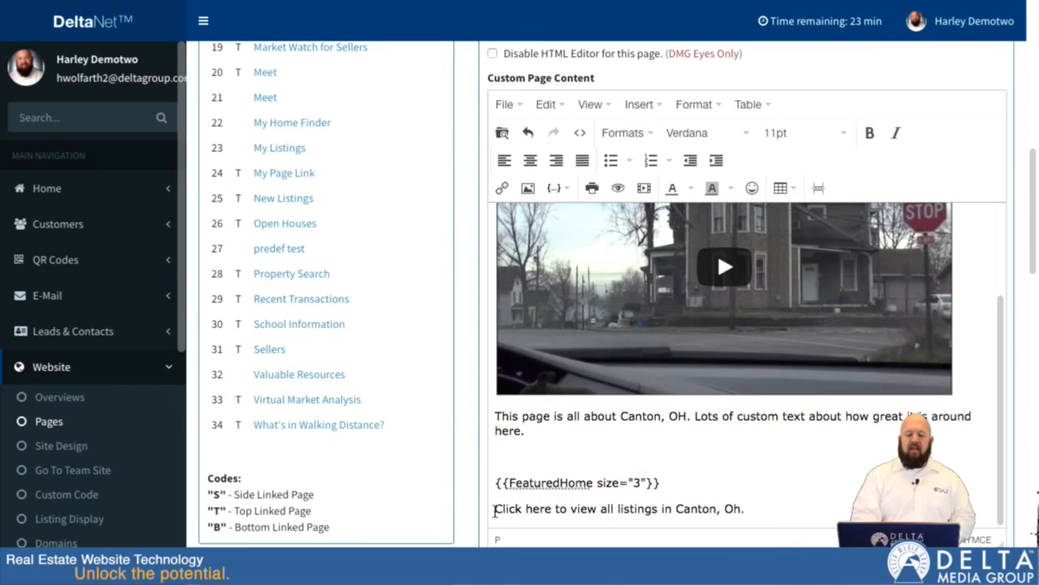
# - Select the words "Click here" in the last line, switch to the agent's website and run a home search for Canton
pyautogui.moveTo(495, 510); pyautogui.dragTo(549, 509)
pyautogui.click(549, 520)
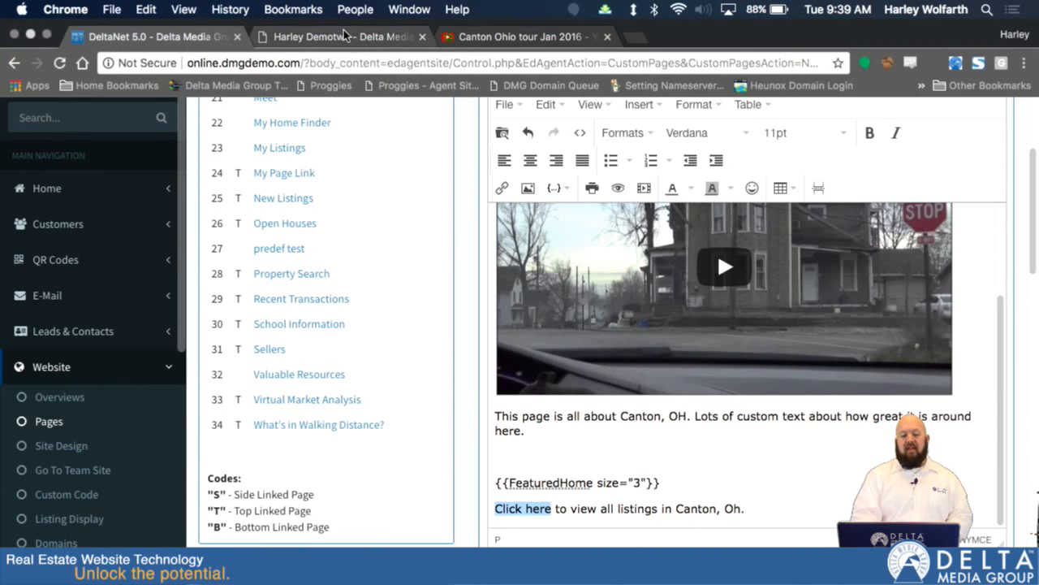
pyautogui.click(343, 30)
pyautogui.click(514, 359)
pyautogui.write('canton')
pyautogui.click(516, 391)
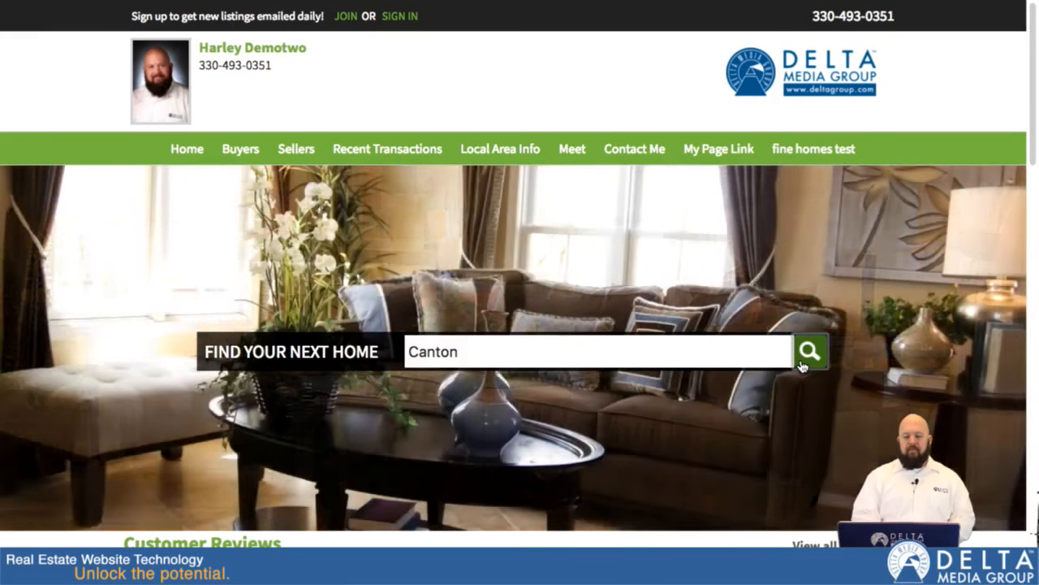
pyautogui.click(806, 358)
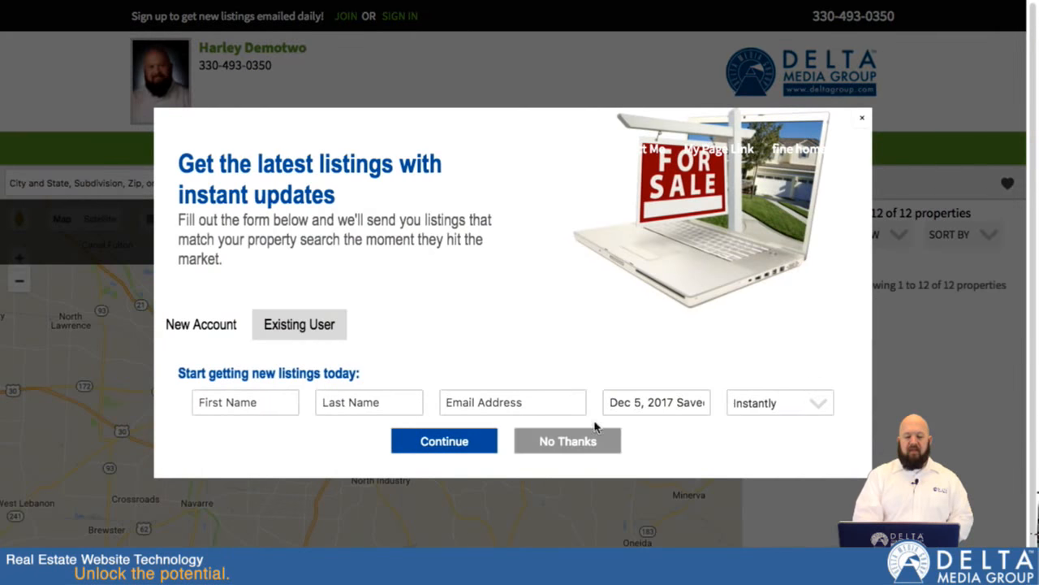
# - Decline the sign-up for listing updates and copy the web address of the Canton map search results
pyautogui.click(551, 446)
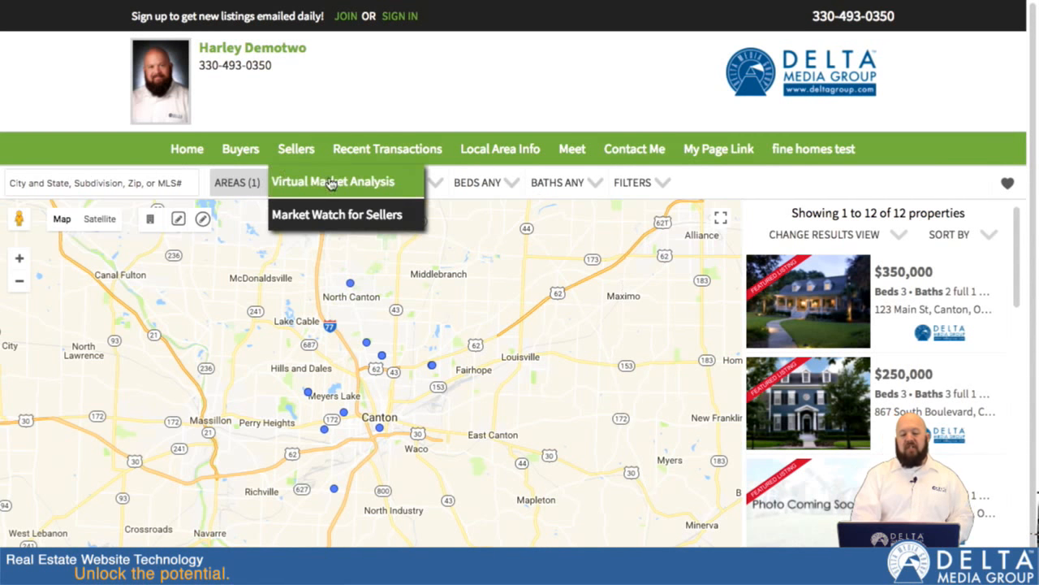
pyautogui.click(882, 234)
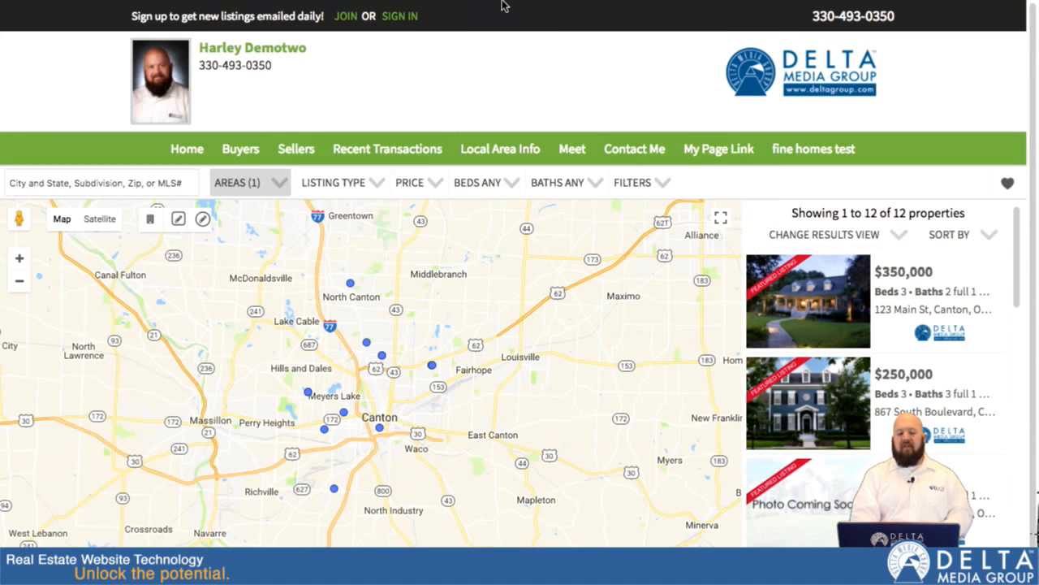
pyautogui.moveTo(500, 6)
pyautogui.click(449, 63)
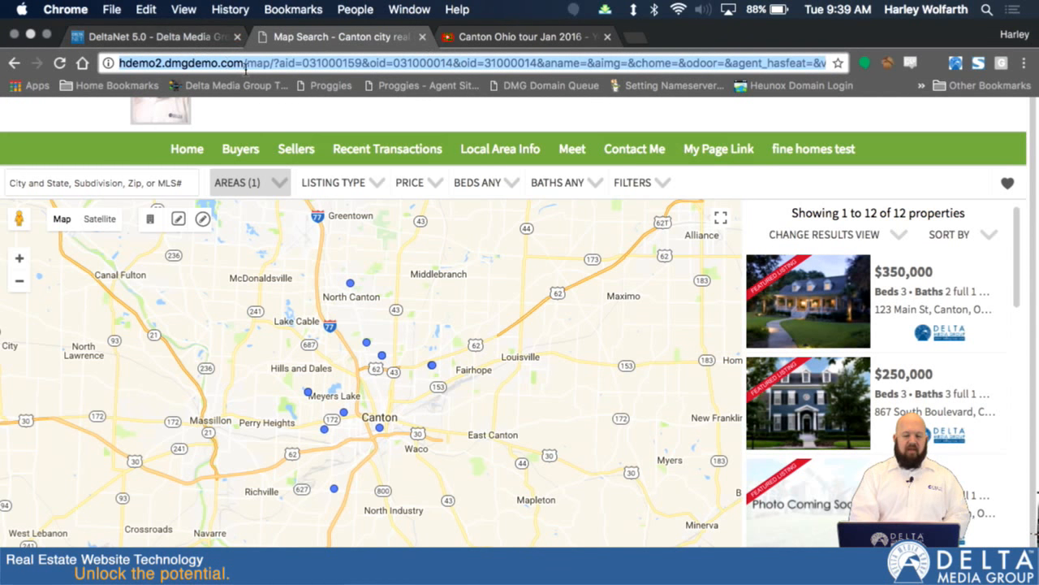
pyautogui.rightClick(265, 46)
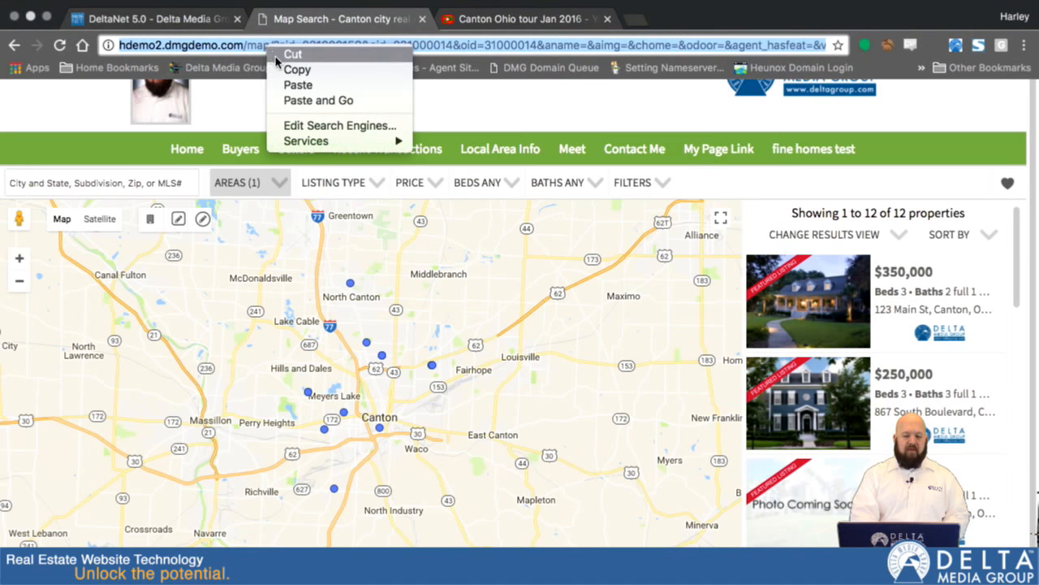
pyautogui.click(286, 69)
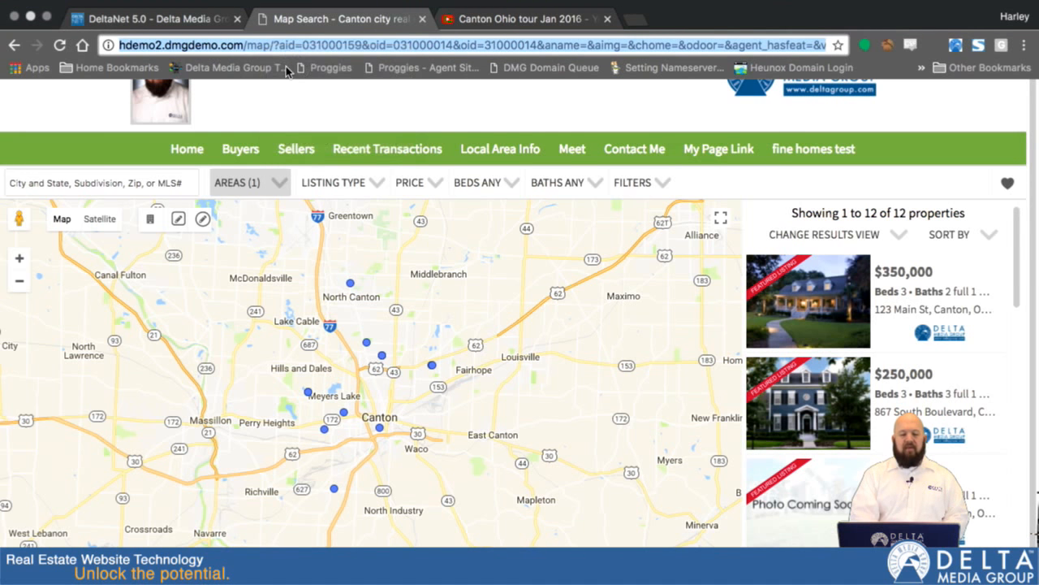
# - Switch back to DeltaNet and link the selected words "Click here" to the copied Canton search address
pyautogui.click(139, 18)
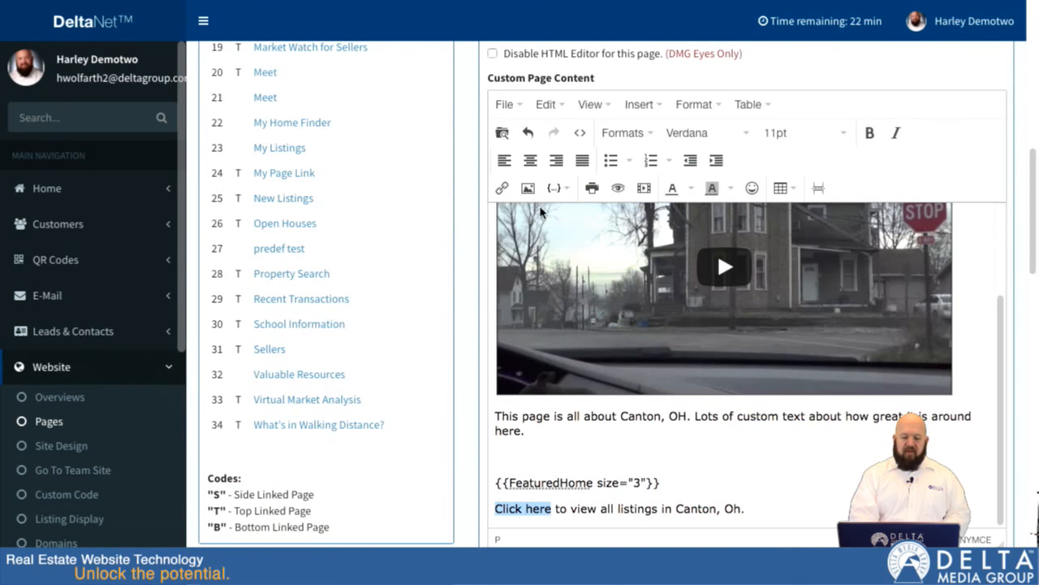
pyautogui.click(503, 189)
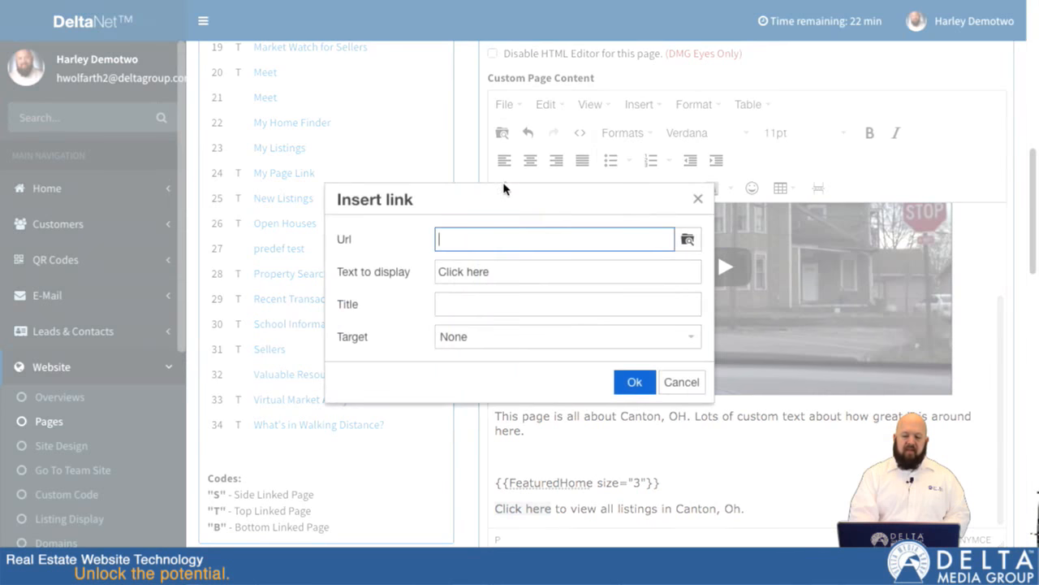
pyautogui.hotkey('ctrl', 'v')
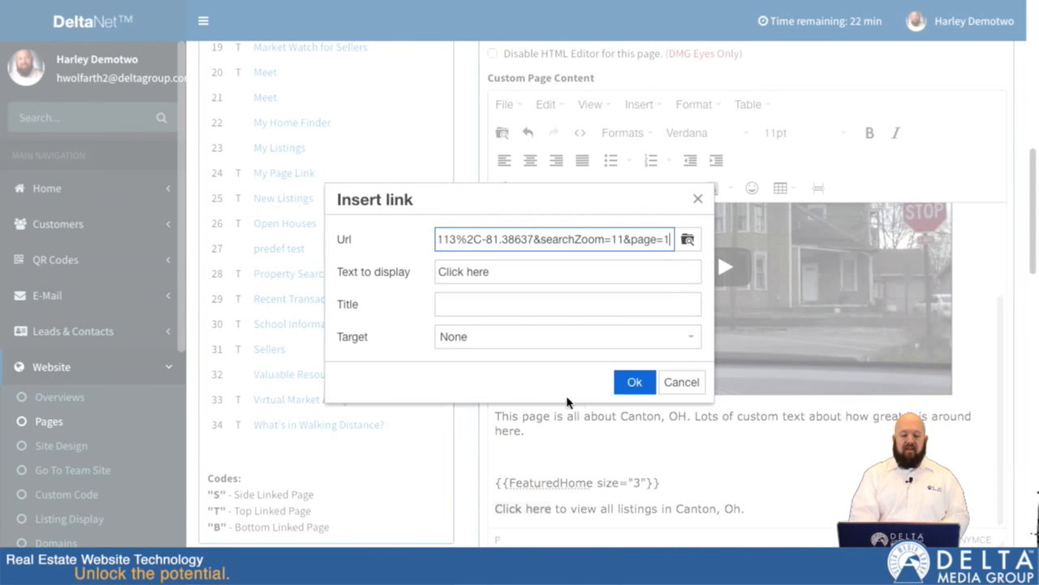
pyautogui.click(634, 381)
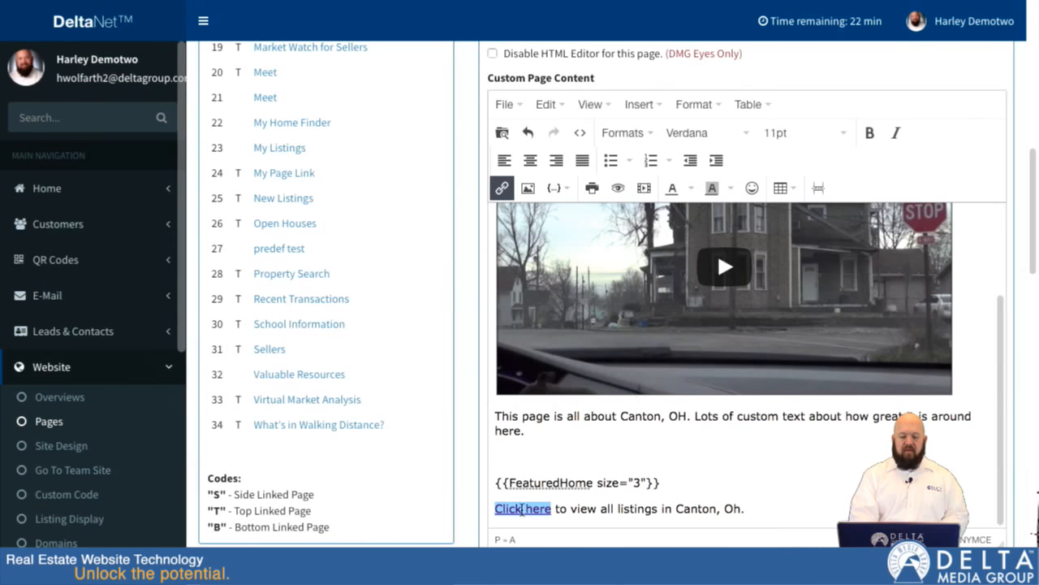
# - Set the page's link title to "Canton,OH" and show the link in the navigation menu
pyautogui.scroll(-5, 523, 509)
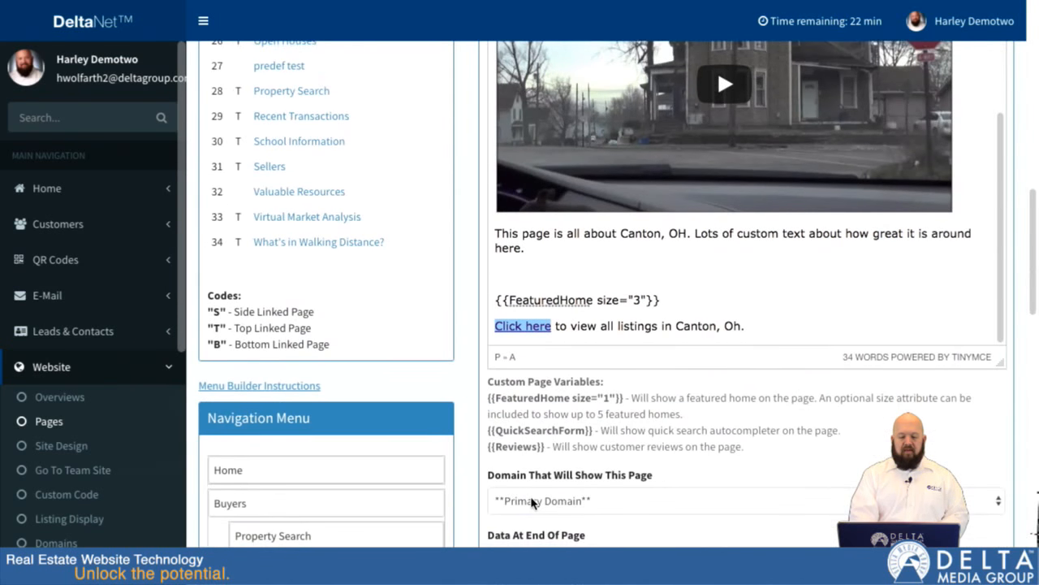
pyautogui.scroll(-5, 532, 504)
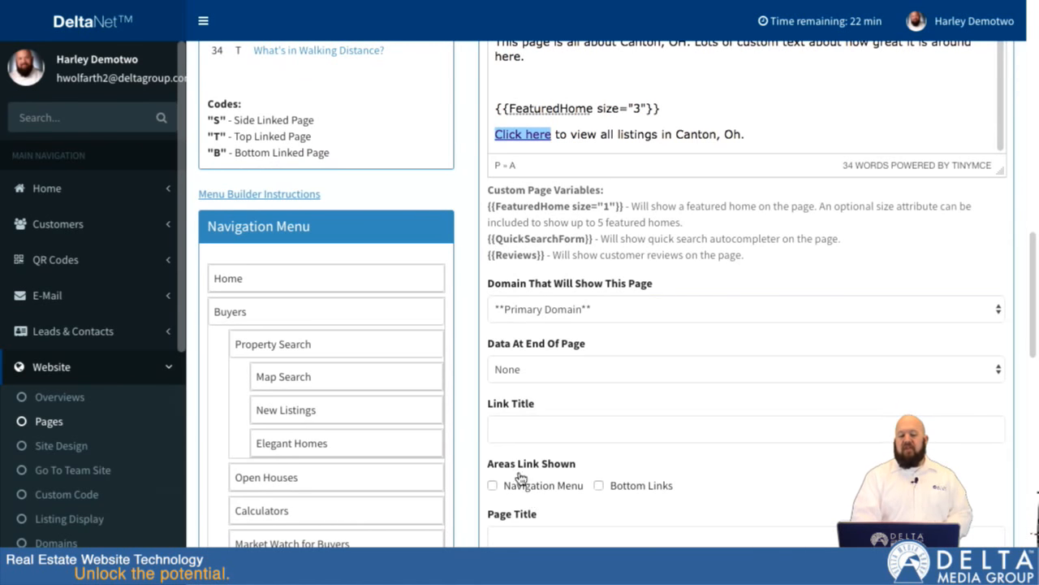
pyautogui.click(513, 428)
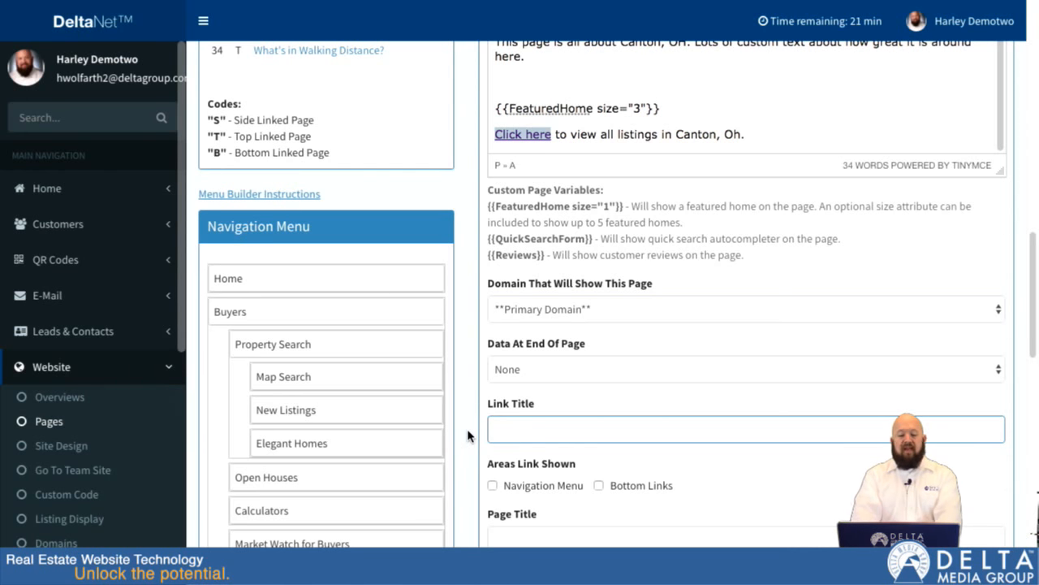
pyautogui.write('Canton')
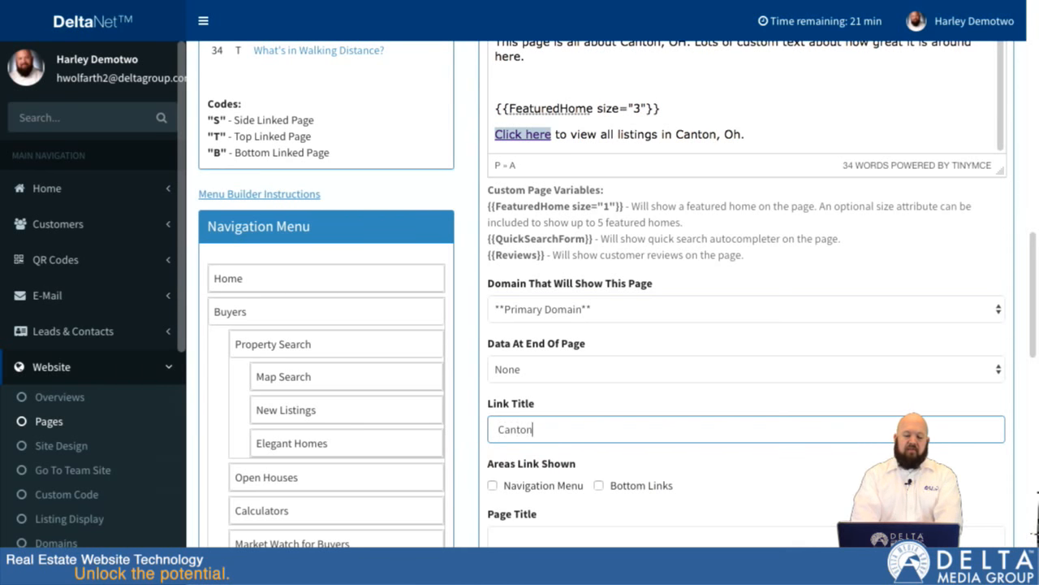
pyautogui.write(',Oh')
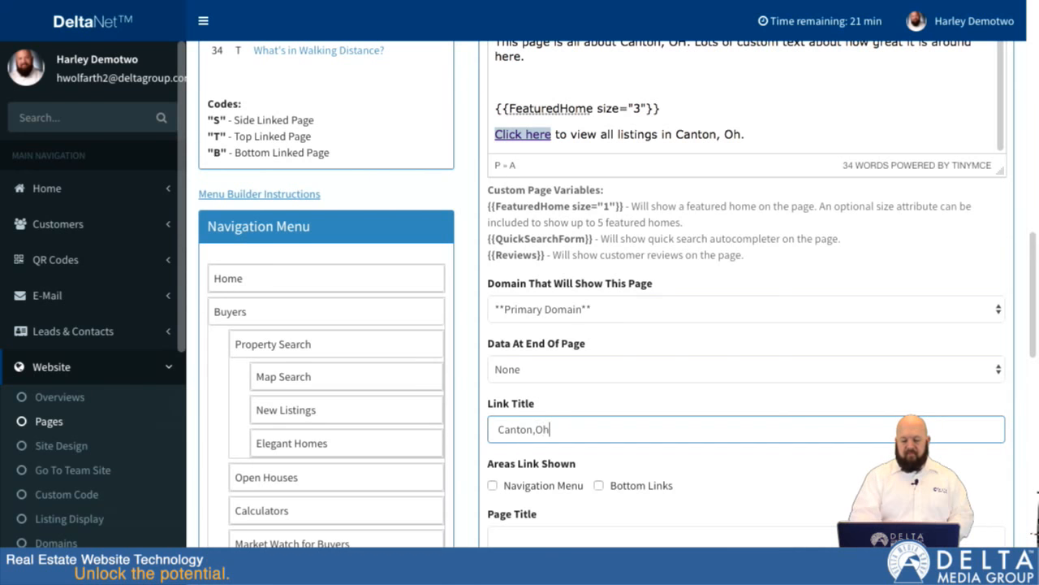
pyautogui.press('BackSpace')
pyautogui.write('H')
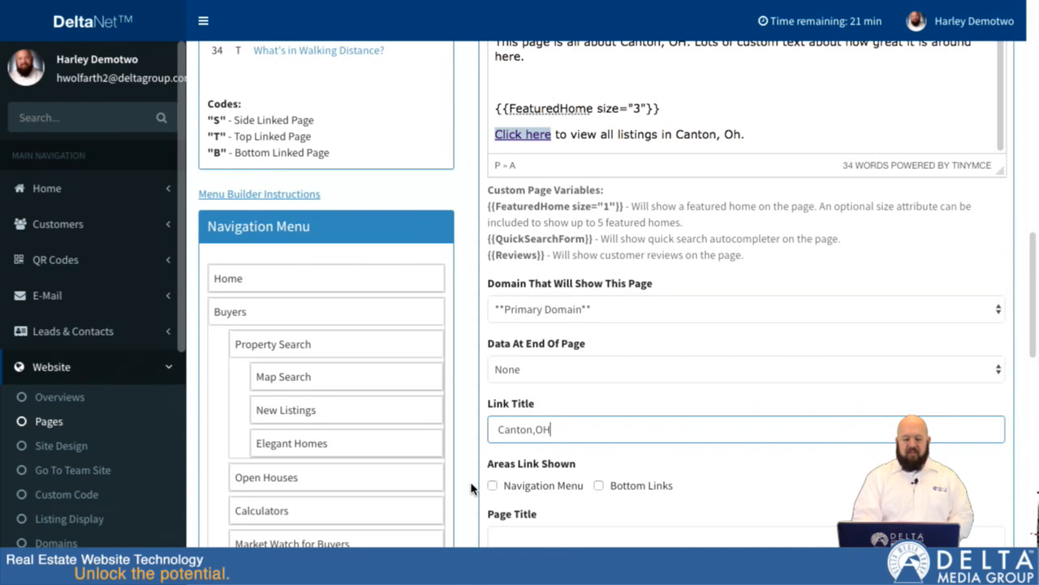
pyautogui.scroll(-2, 474, 488)
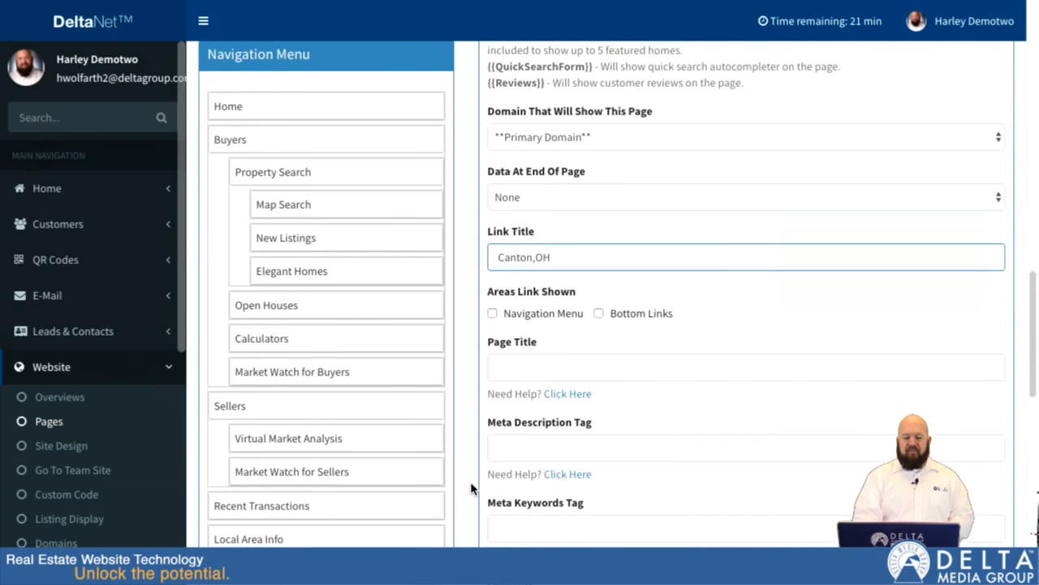
pyautogui.click(493, 312)
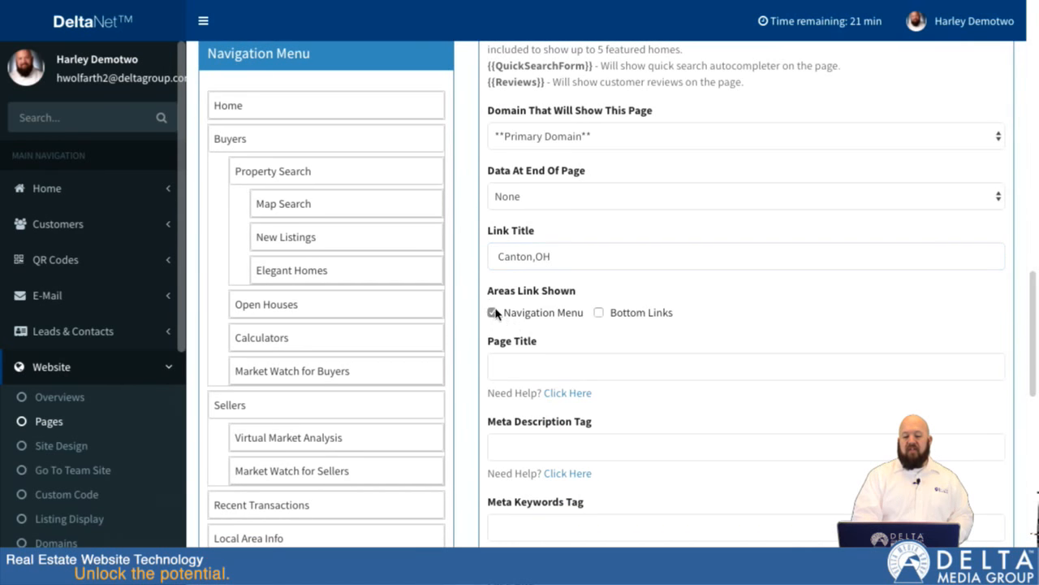
# - Set the page title to "Information about Canton, Ohio"
pyautogui.click(534, 365)
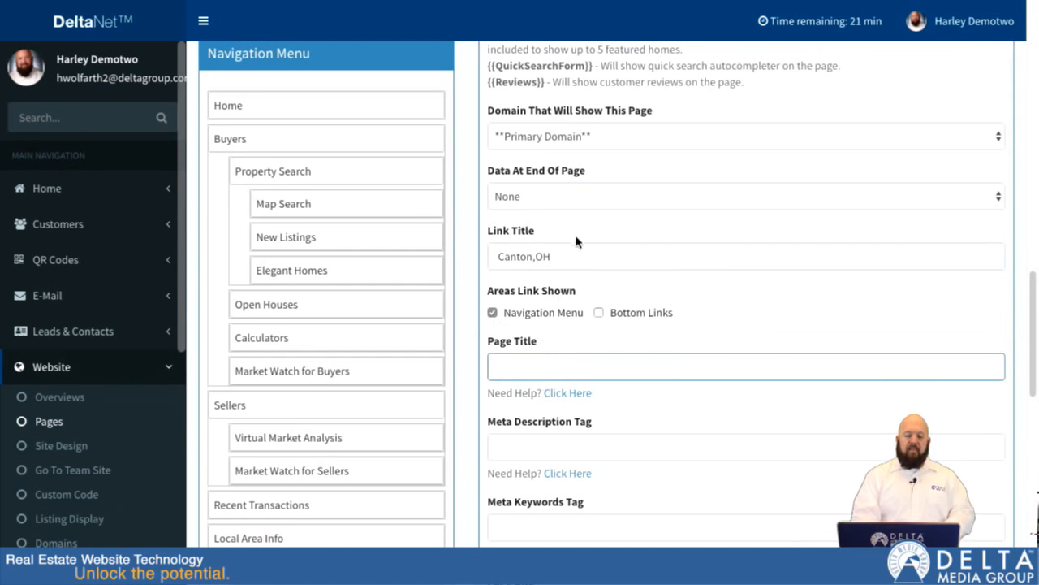
pyautogui.write('Information about Canton,Ohio')
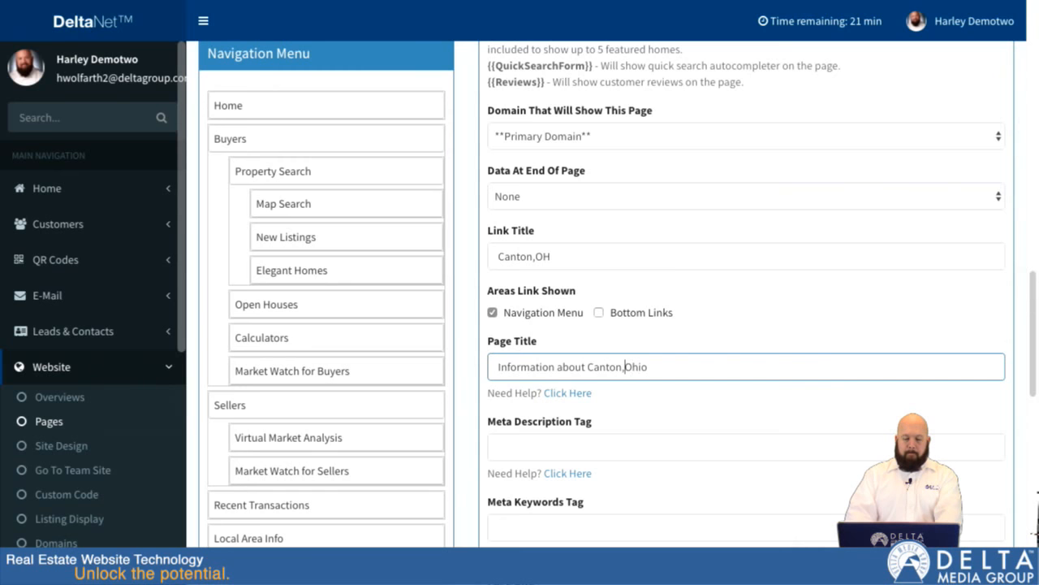
pyautogui.click(572, 453)
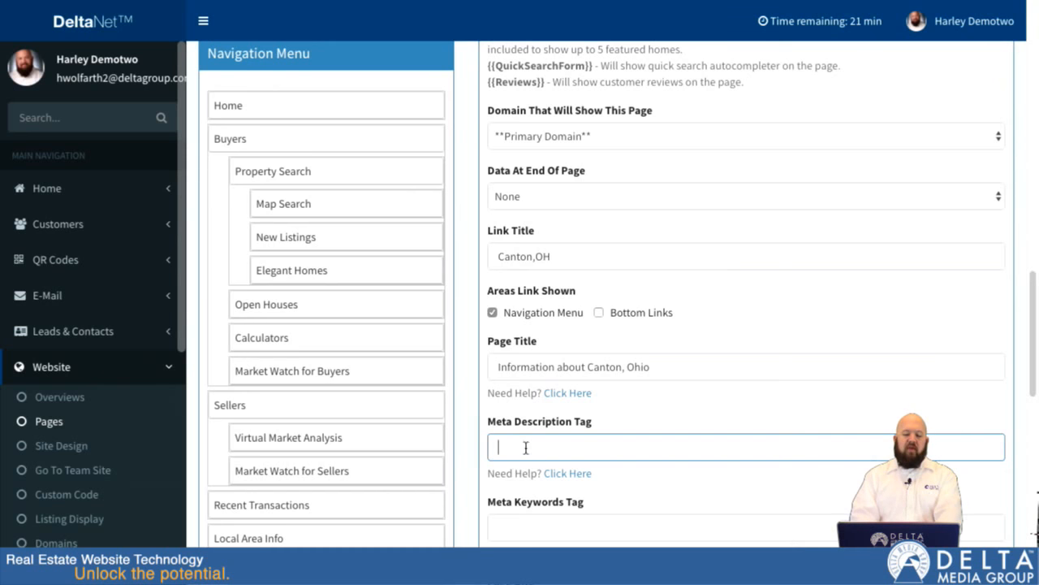
pyautogui.click(678, 366)
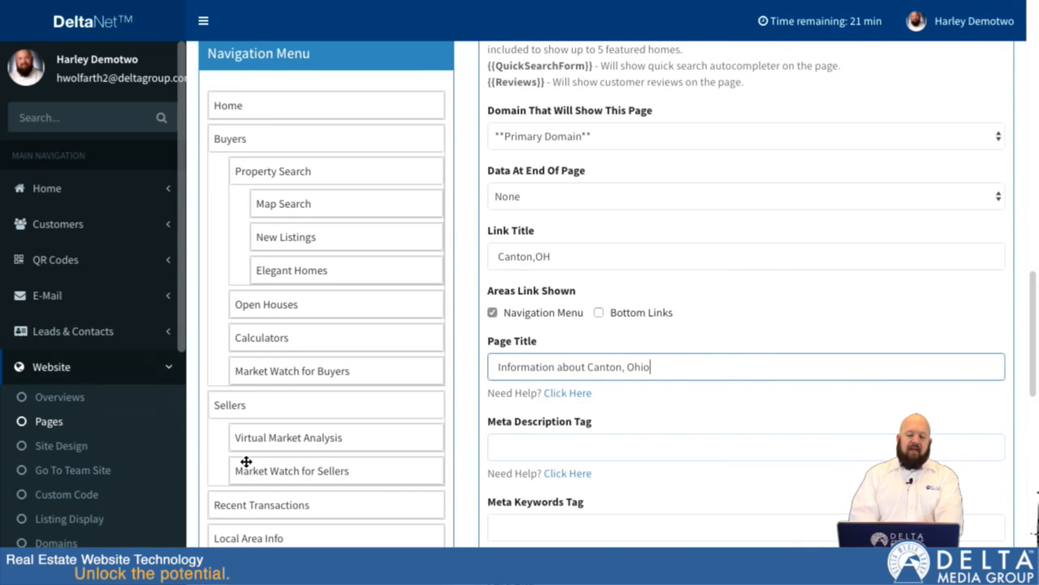
# - Enter "This page contains information about Canton, Oh." as the meta description
pyautogui.click(510, 443)
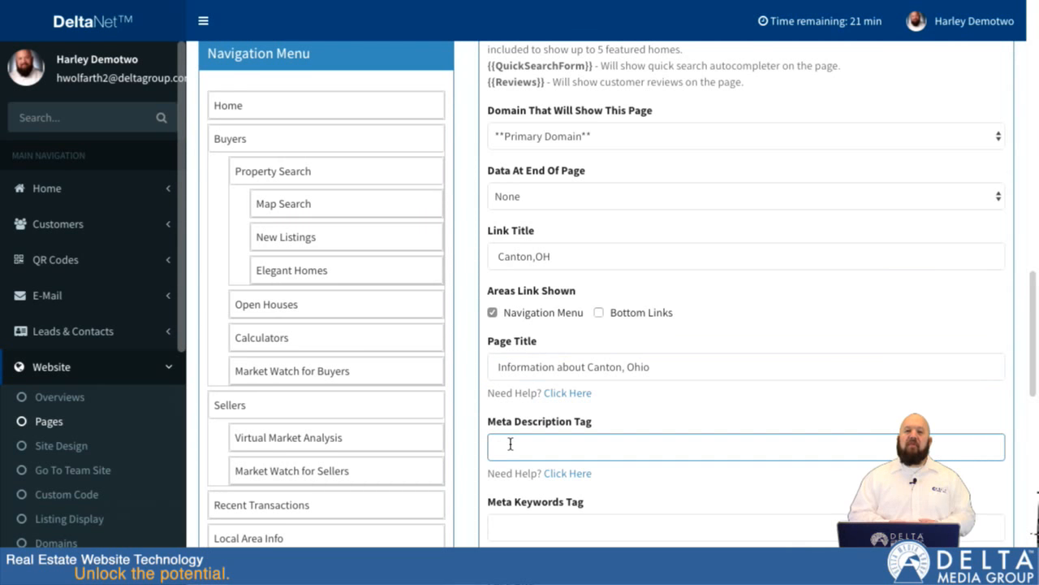
pyautogui.write('This pag')
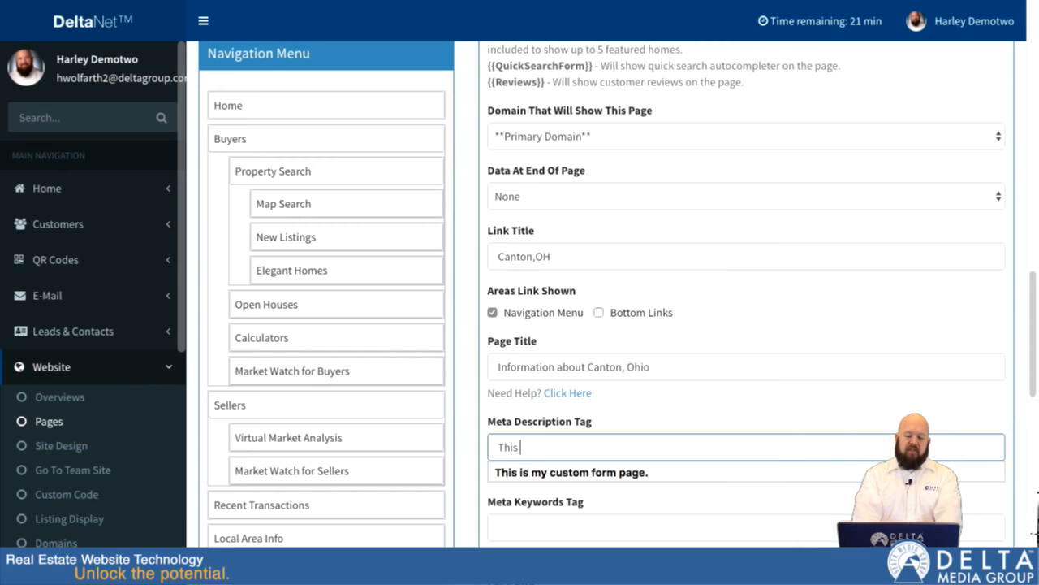
pyautogui.write('ontains infro')
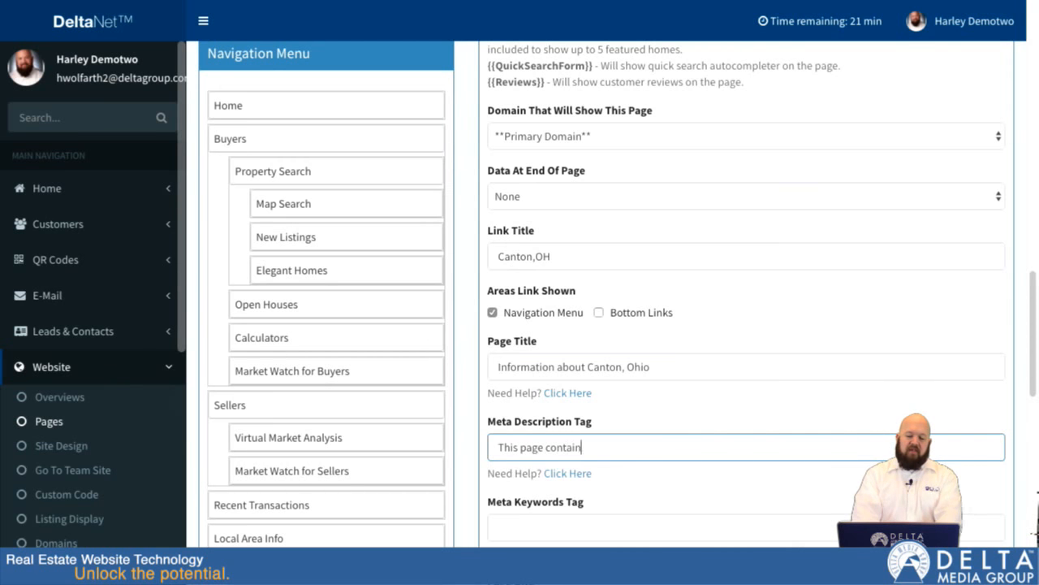
pyautogui.press('BackSpace')
pyautogui.press('BackSpace')
pyautogui.write('orm')
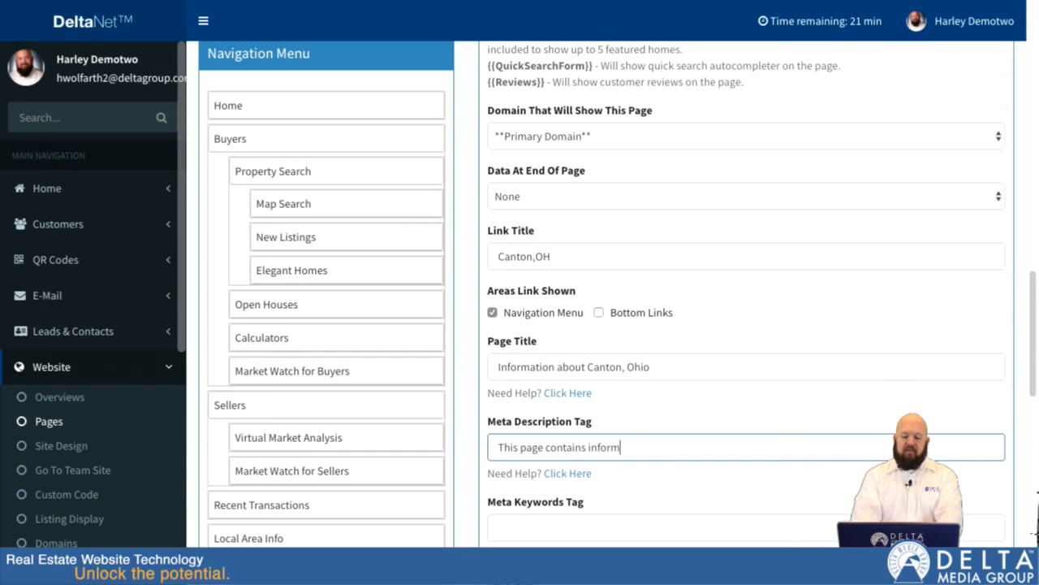
pyautogui.write('ation about Canton, Oh.')
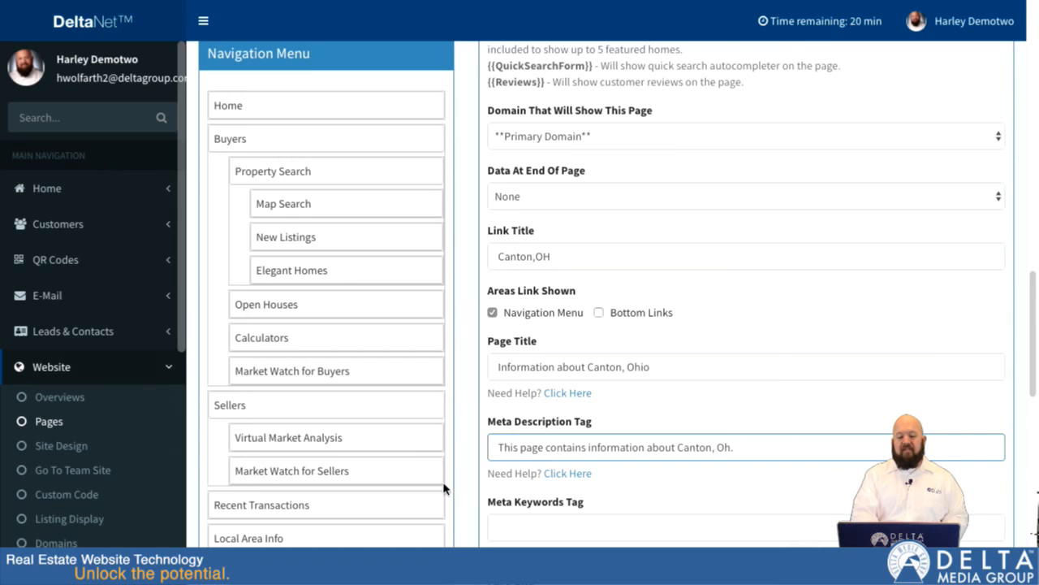
# - Set the page URL to "/canton-ohio-information", leaving the meta keywords empty, and submit the page
pyautogui.scroll(-3, 480, 483)
pyautogui.click(529, 298)
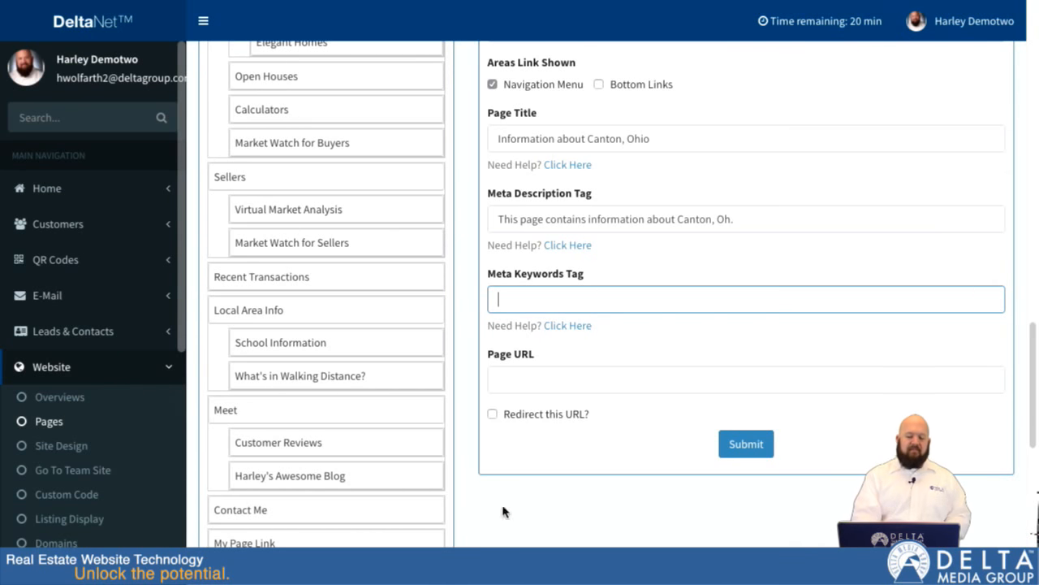
pyautogui.click(513, 381)
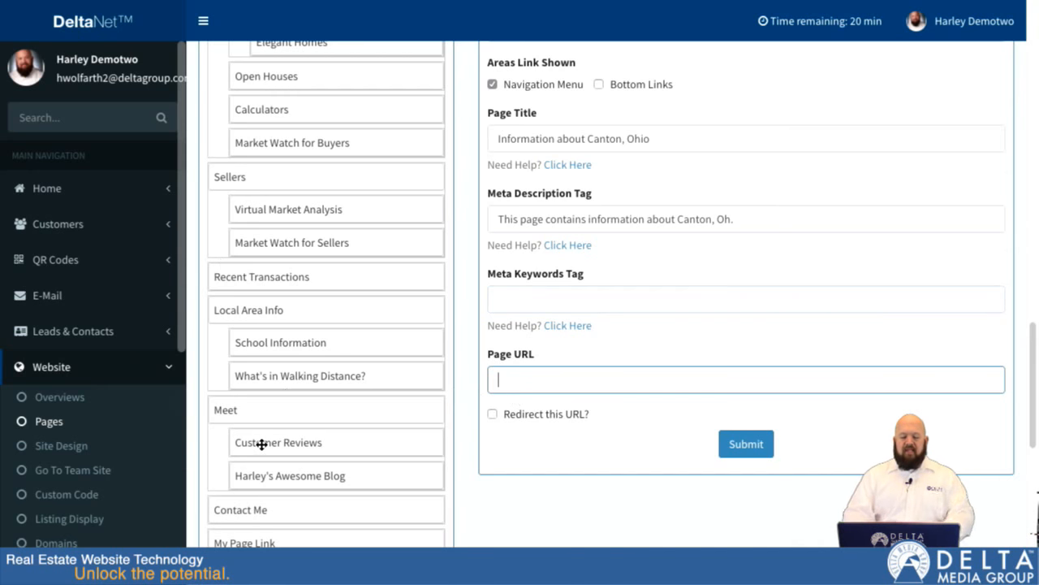
pyautogui.write('/')
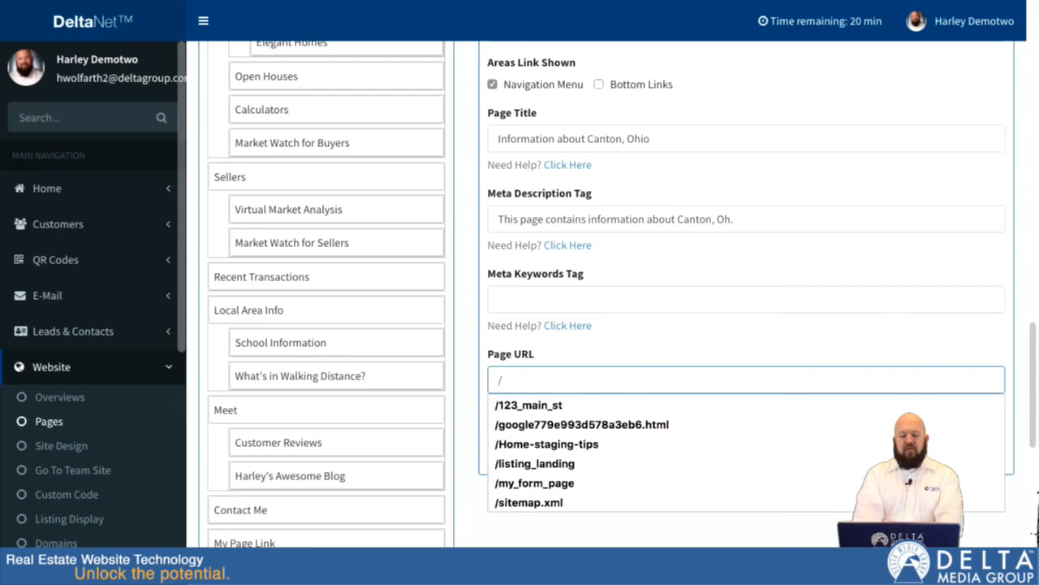
pyautogui.write('canton-')
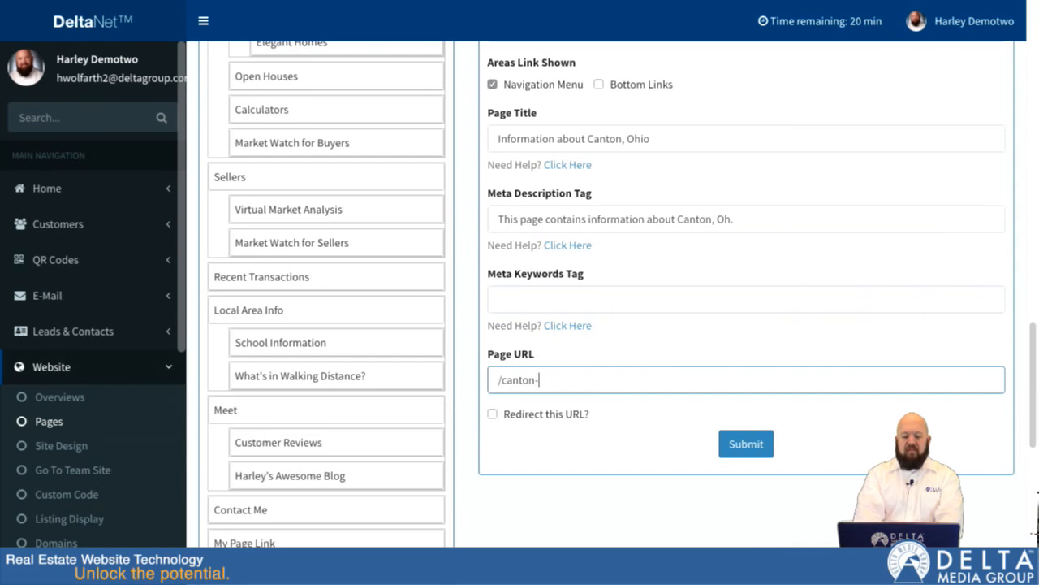
pyautogui.write('ohio-inf')
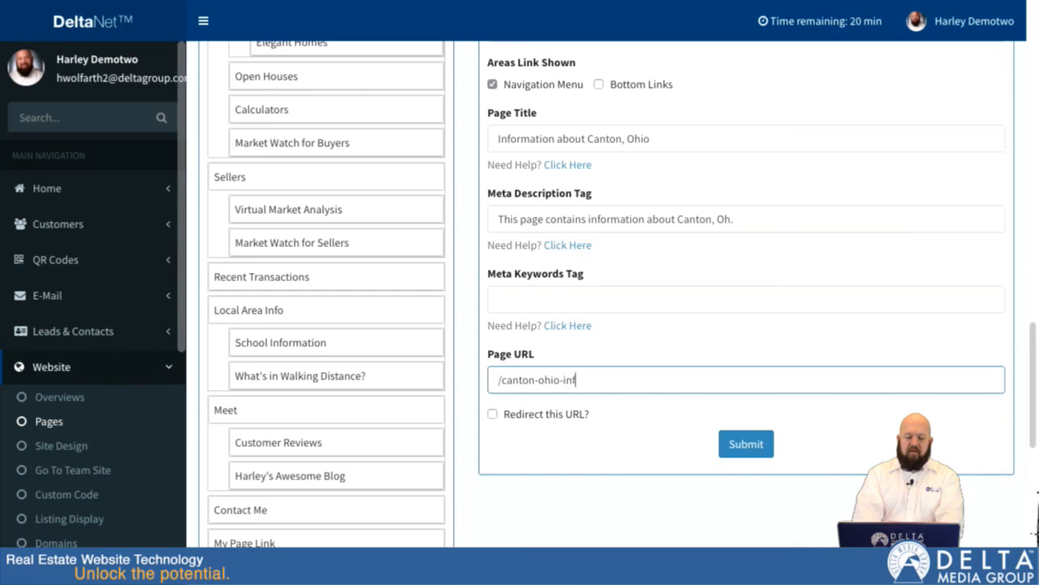
pyautogui.write('ormation')
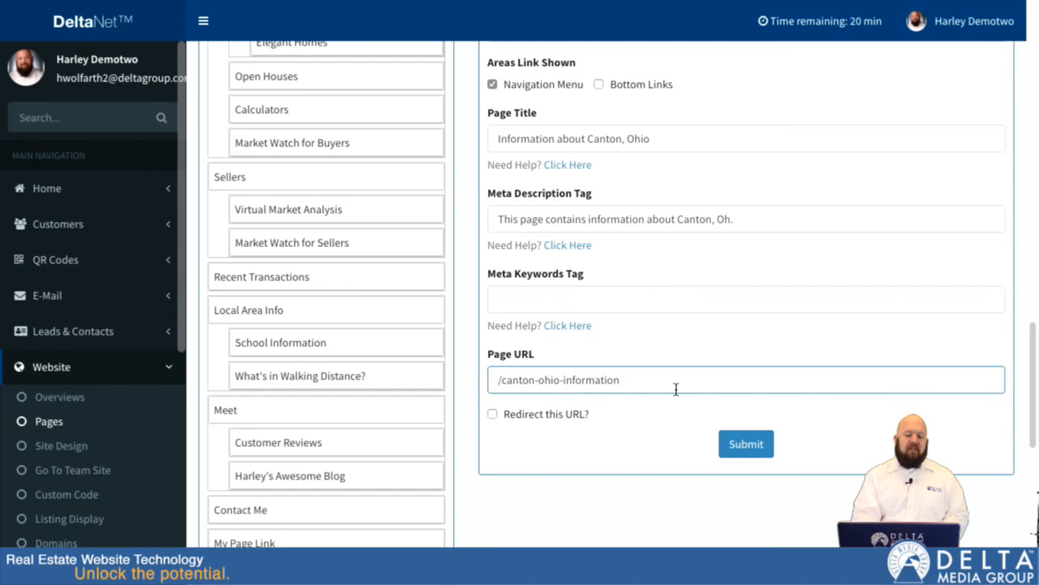
pyautogui.click(751, 448)
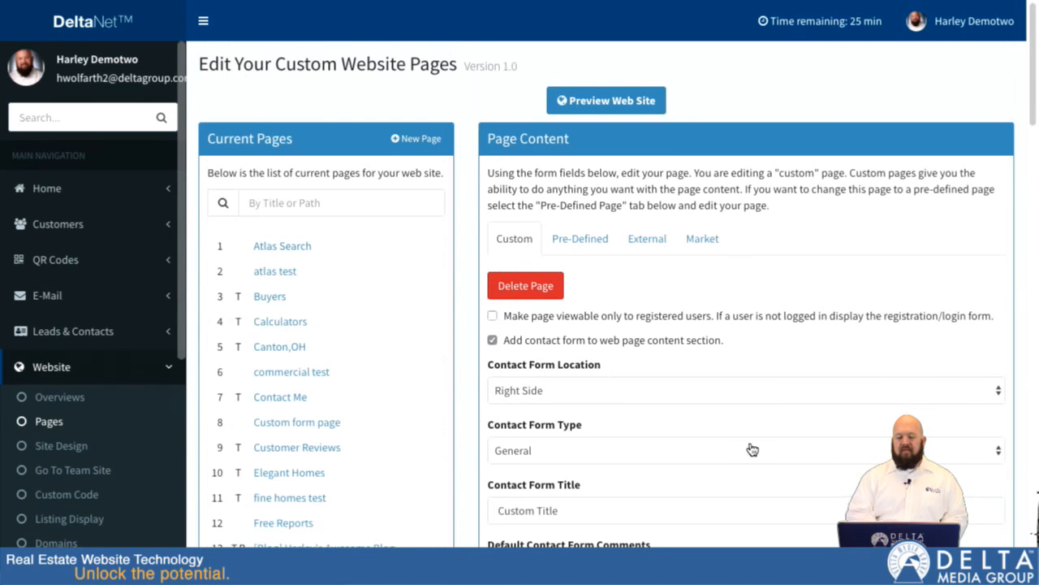
# - Open the live preview of the canton-ohio-information page from its page link
pyautogui.scroll(-3, 467, 397)
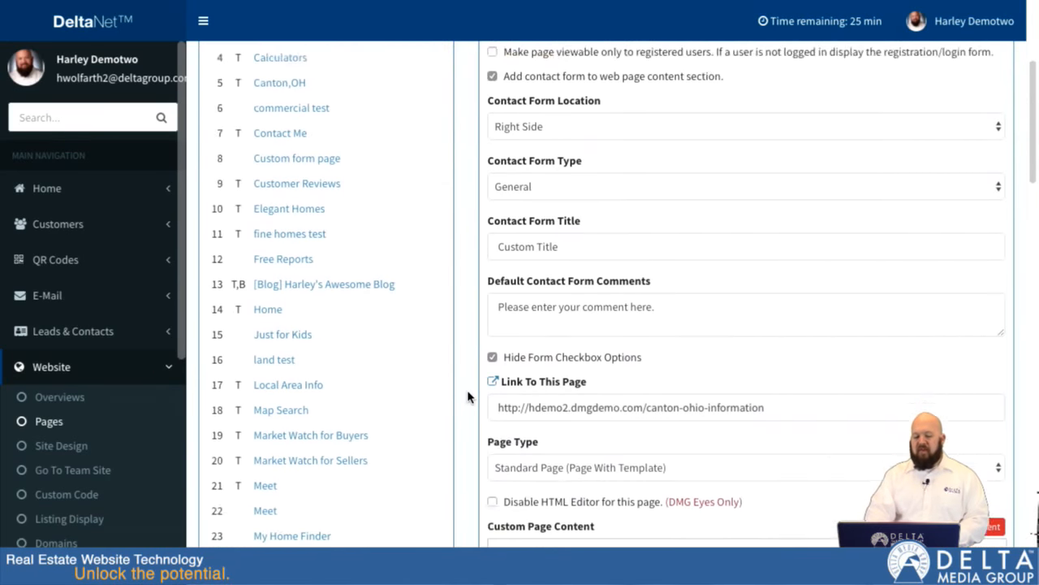
pyautogui.scroll(-1, 467, 397)
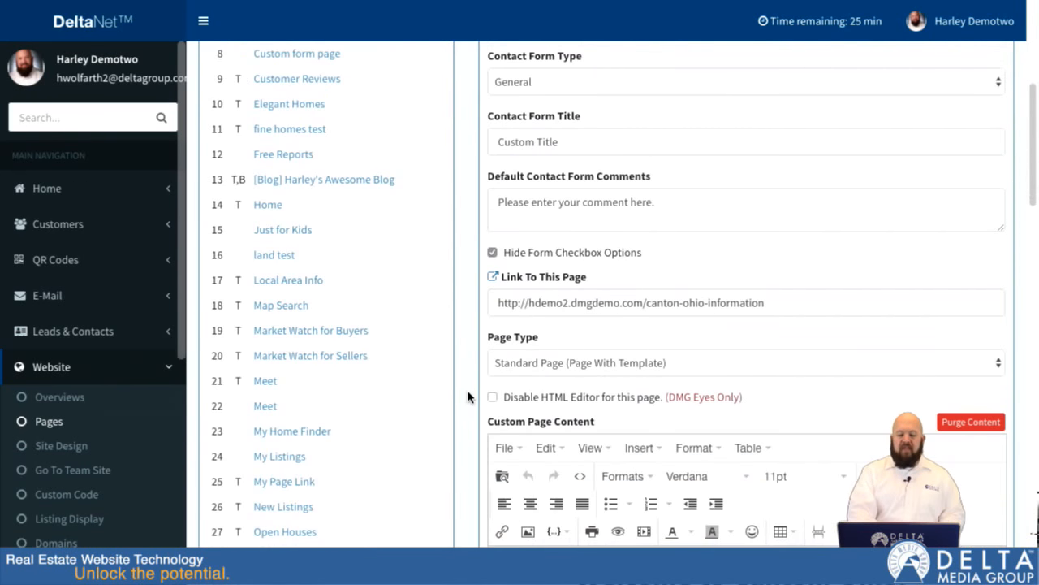
pyautogui.click(494, 278)
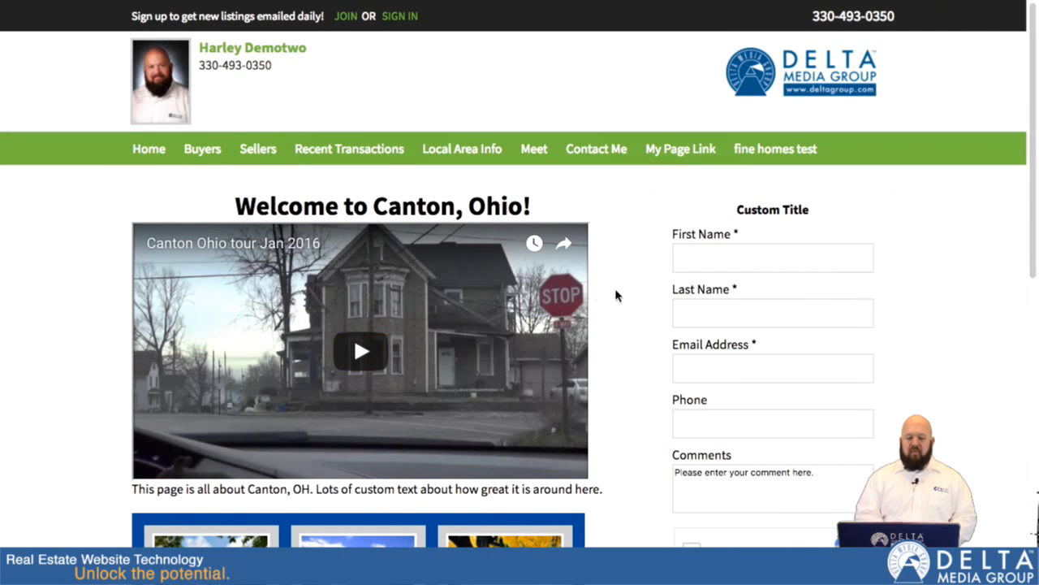
# - Examine the previewed page's video, text and featured listings, and check the contact form's title and default comments
pyautogui.scroll(-1, 616, 295)
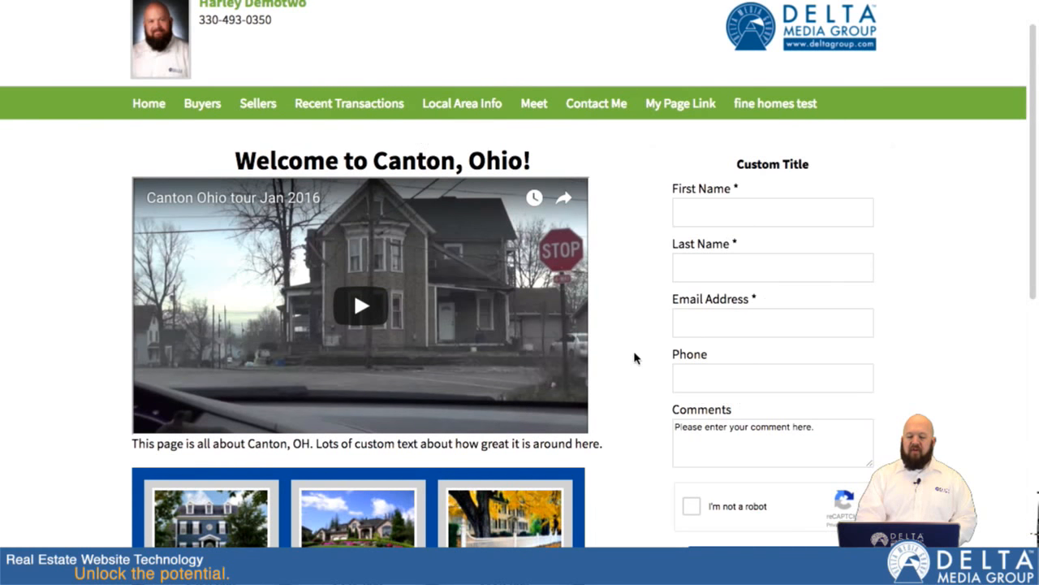
pyautogui.scroll(-3, 636, 360)
pyautogui.scroll(-1, 637, 359)
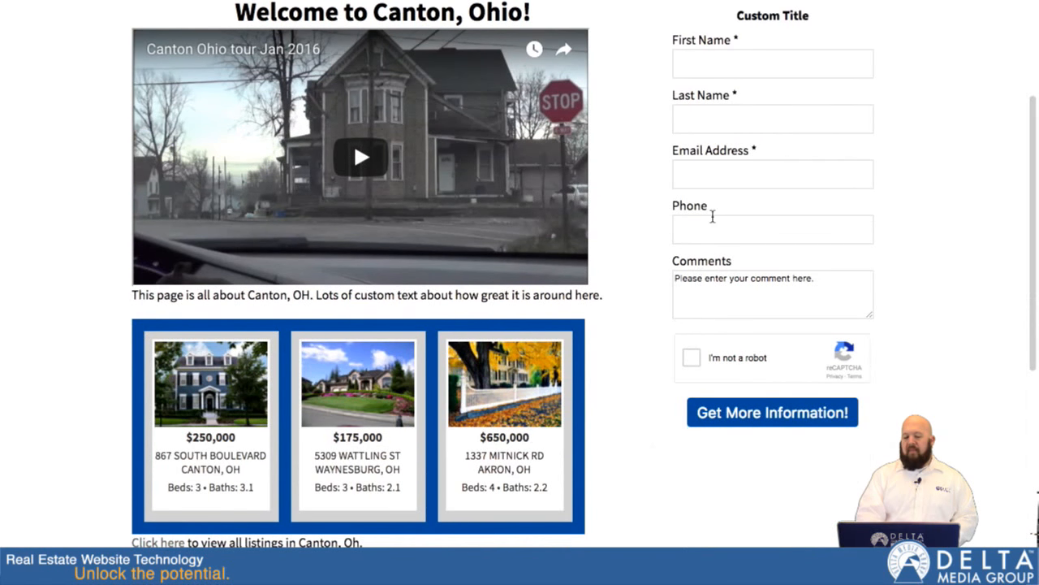
pyautogui.scroll(2, 718, 272)
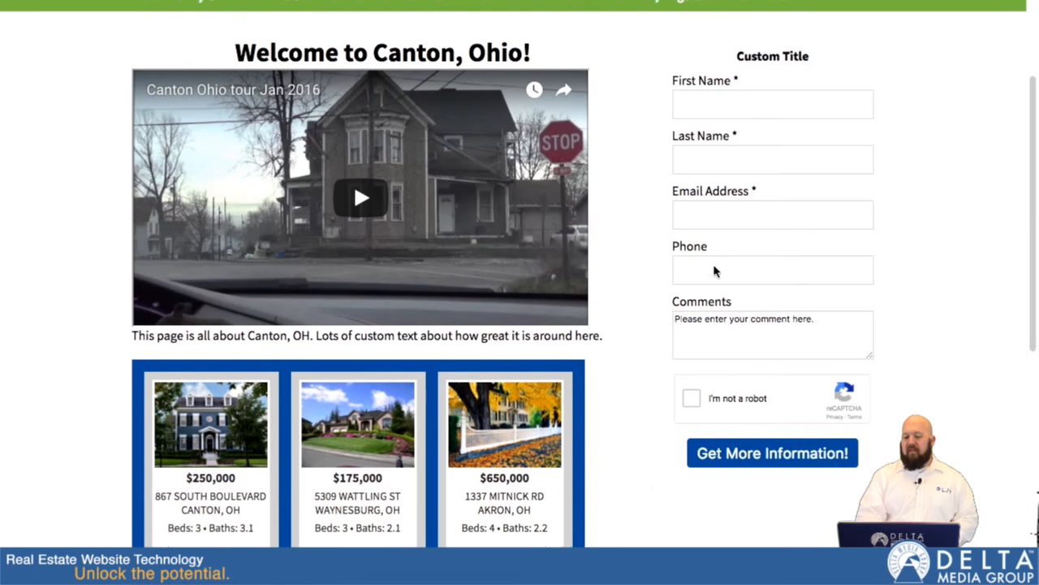
pyautogui.moveTo(737, 74); pyautogui.dragTo(811, 75)
pyautogui.click(811, 76)
pyautogui.moveTo(675, 337); pyautogui.dragTo(816, 341)
pyautogui.click(802, 356)
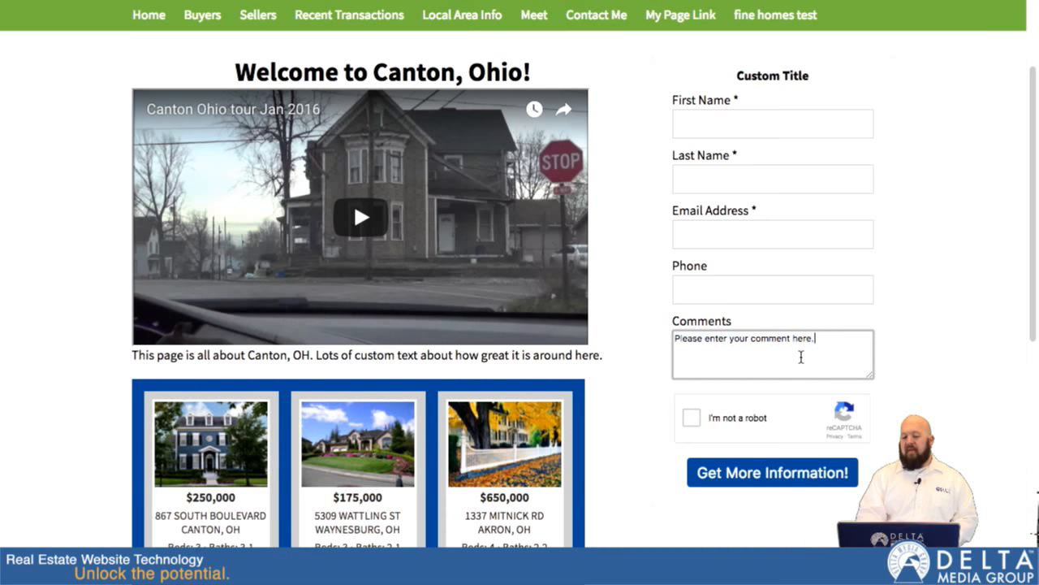
# - Test the link to all listings in Canton, Oh. and return to the Canton page
pyautogui.scroll(-2, 622, 446)
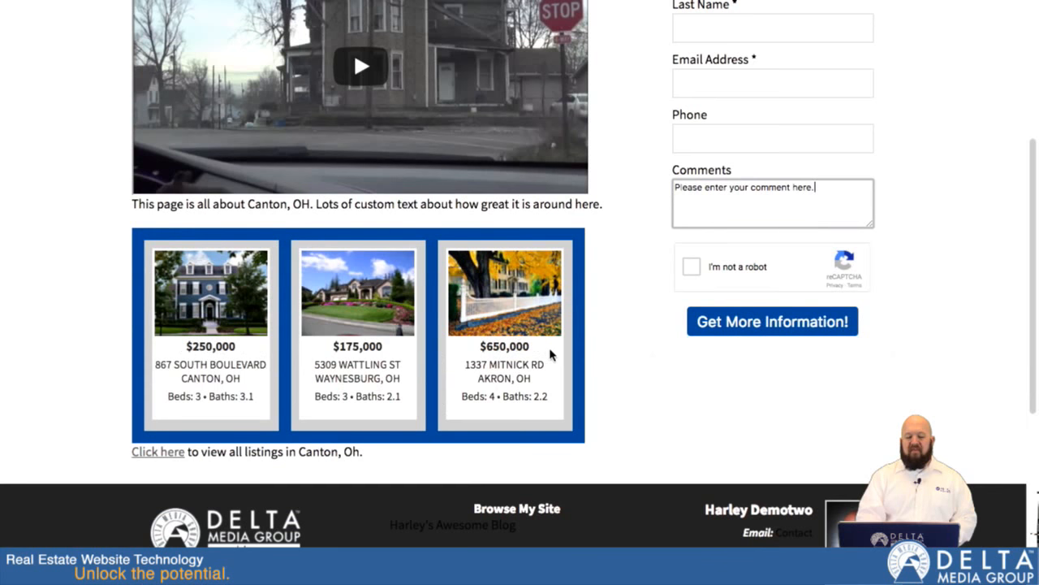
pyautogui.click(159, 459)
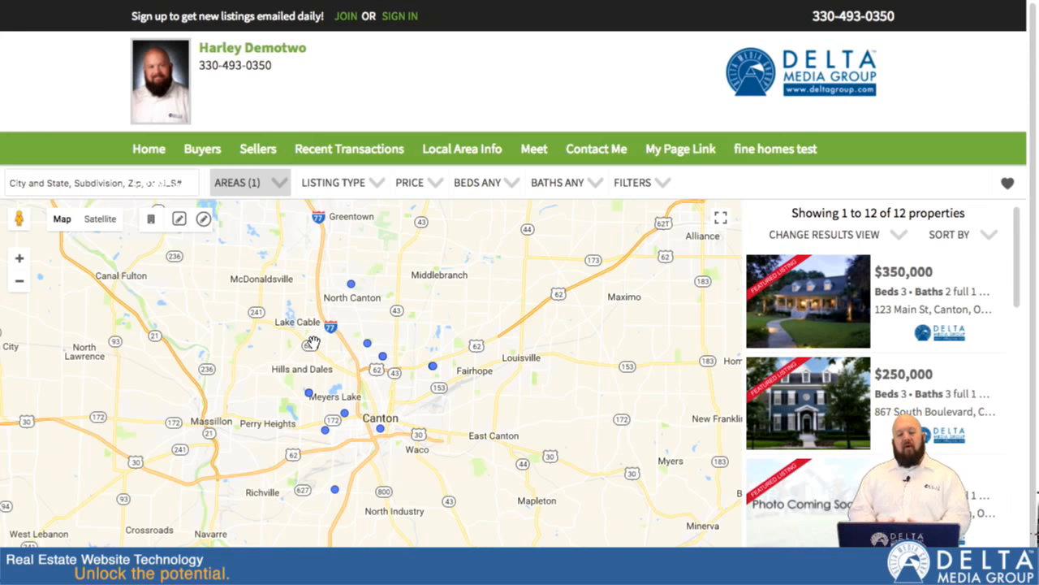
pyautogui.moveTo(114, 1)
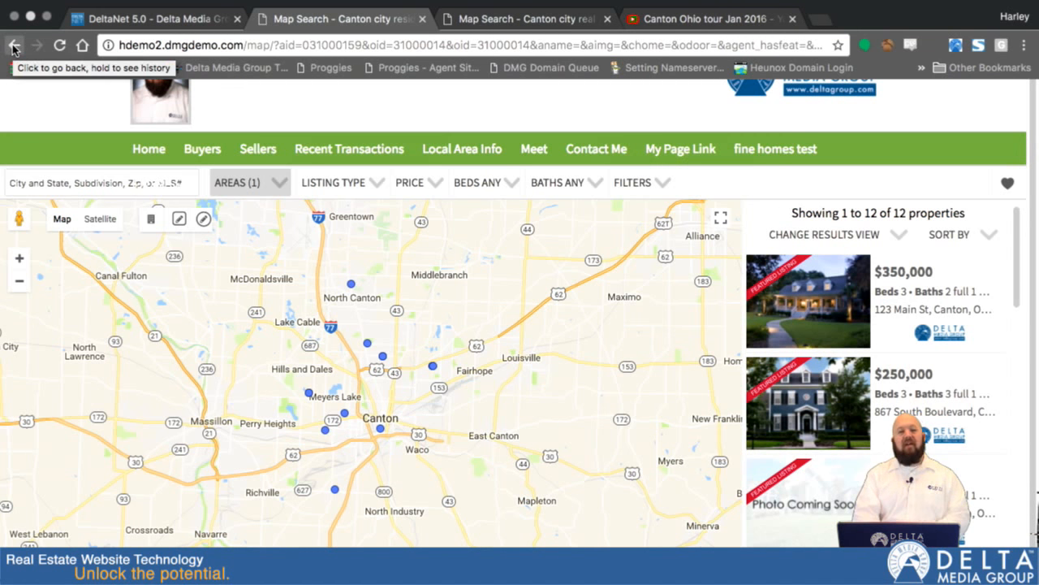
pyautogui.click(13, 47)
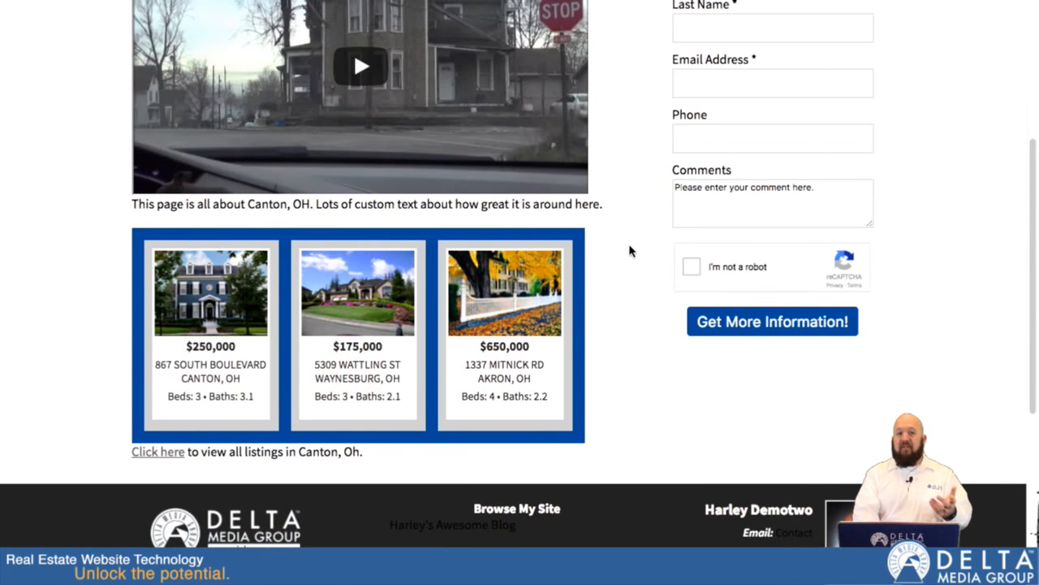
# - Look over the finished Canton page from its welcome heading down to the listings link
pyautogui.scroll(3, 630, 251)
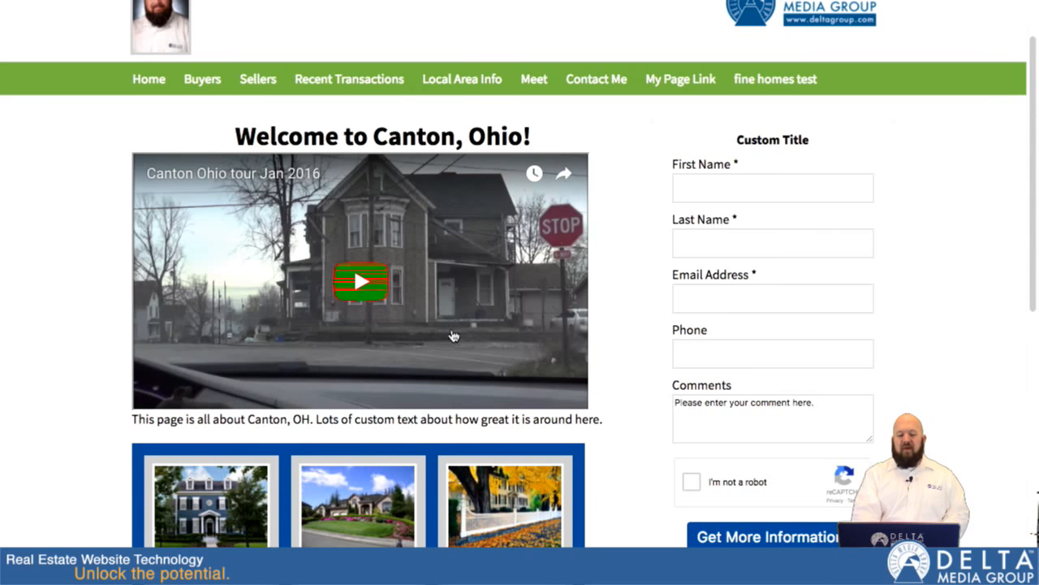
pyautogui.scroll(-3, 627, 344)
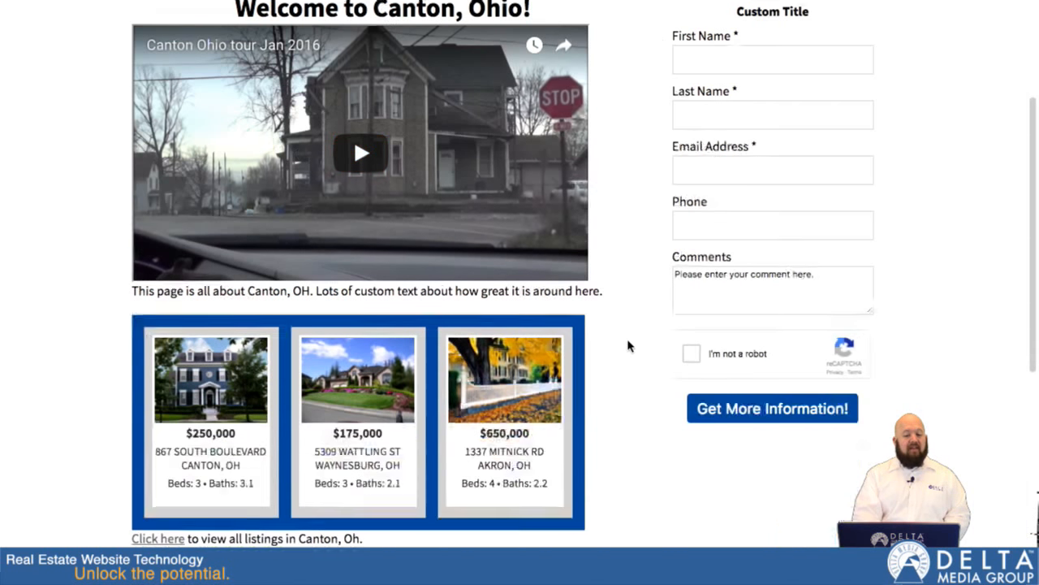
pyautogui.scroll(4, 628, 346)
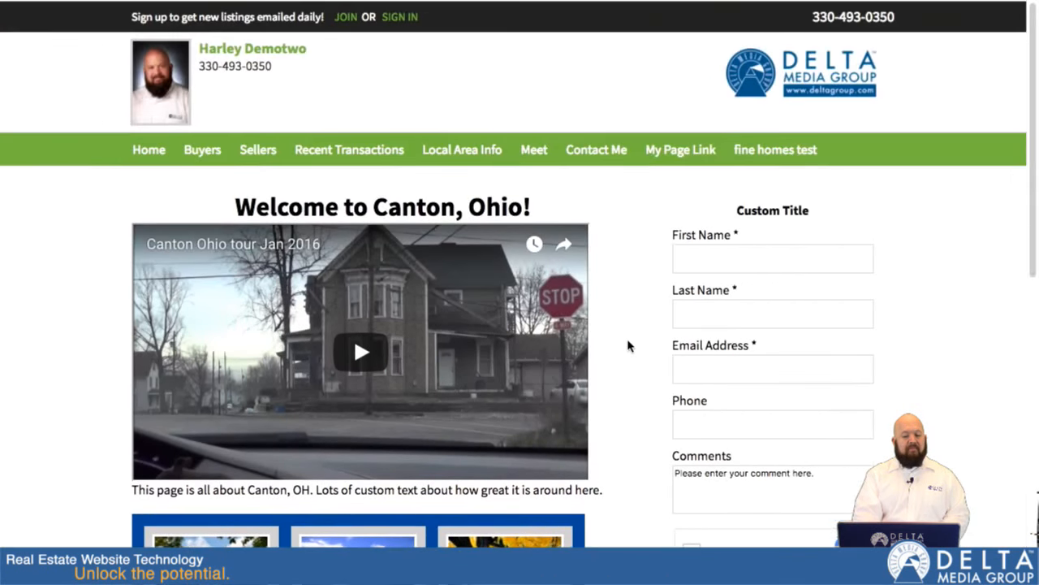
pyautogui.scroll(-4, 627, 346)
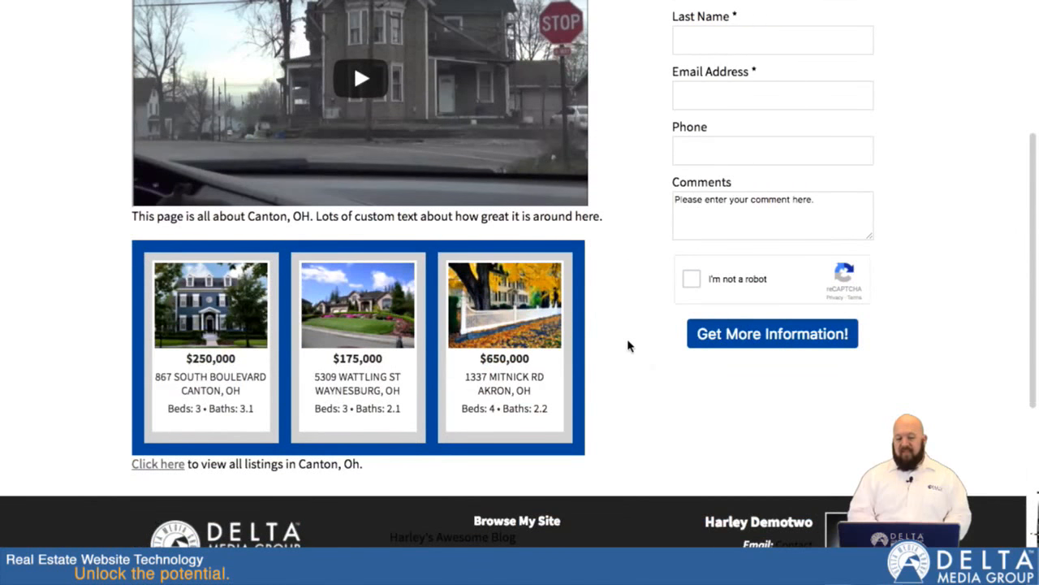
pyautogui.scroll(4, 627, 344)
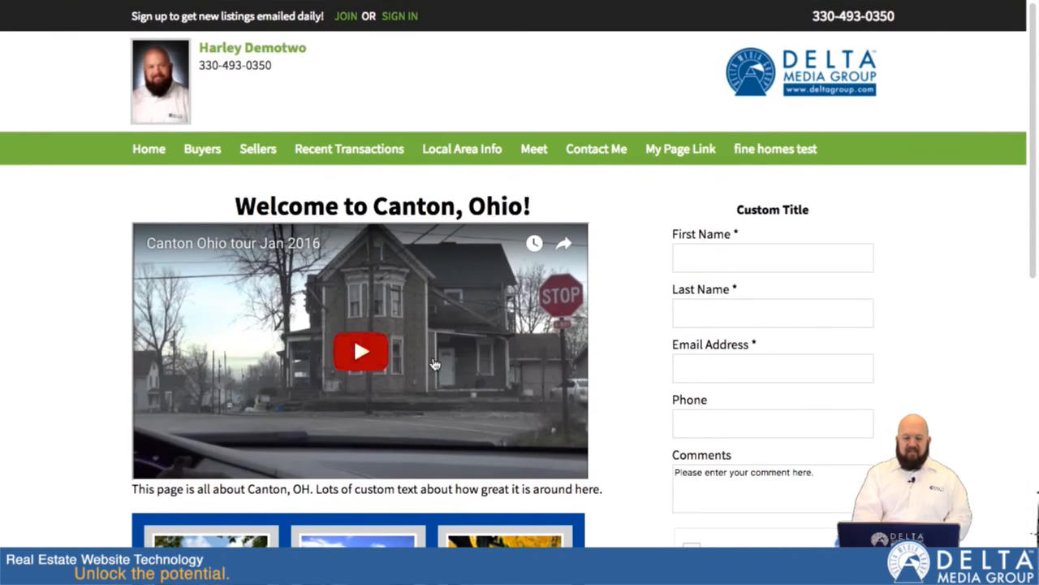